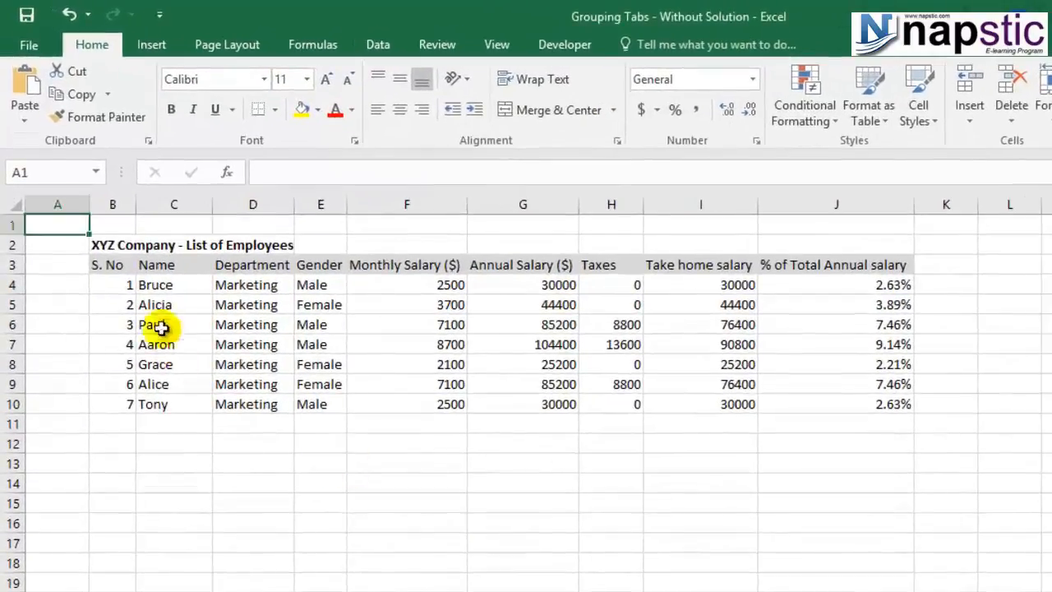
Review the Marketing employee list, from the title and header rows through the name, department, gender, salary, tax and percentage columns.
{"action": "left_click", "coordinate": [94, 237]}
{"action": "left_click", "coordinate": [118, 246]}
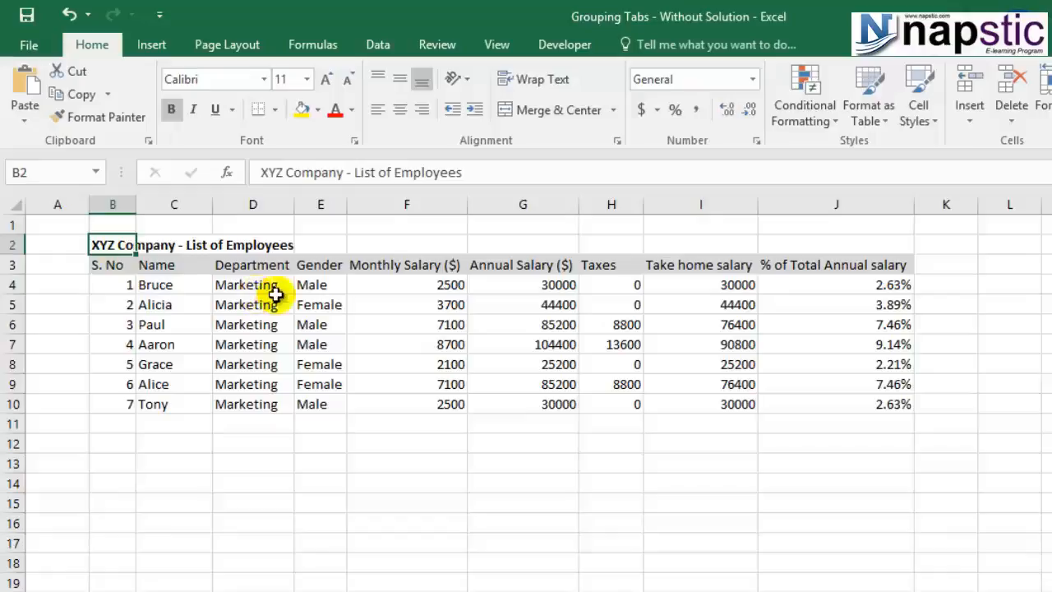
{"action": "left_click_drag", "start_coordinate": [167, 287], "coordinate": [156, 420]}
{"action": "left_click_drag", "start_coordinate": [247, 287], "coordinate": [250, 399]}
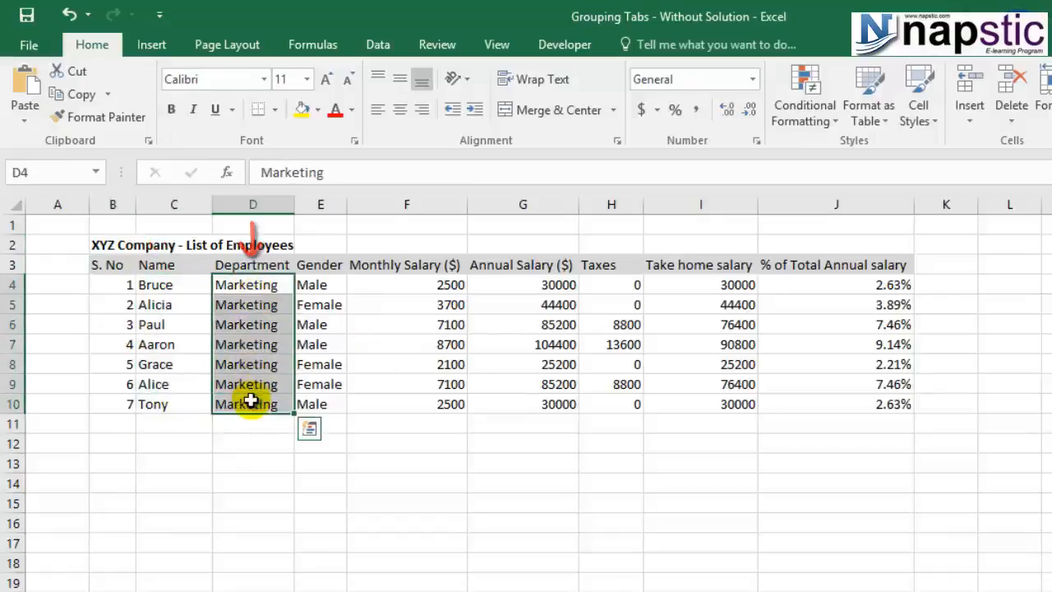
{"action": "left_click", "coordinate": [305, 287]}
{"action": "left_click", "coordinate": [418, 284]}
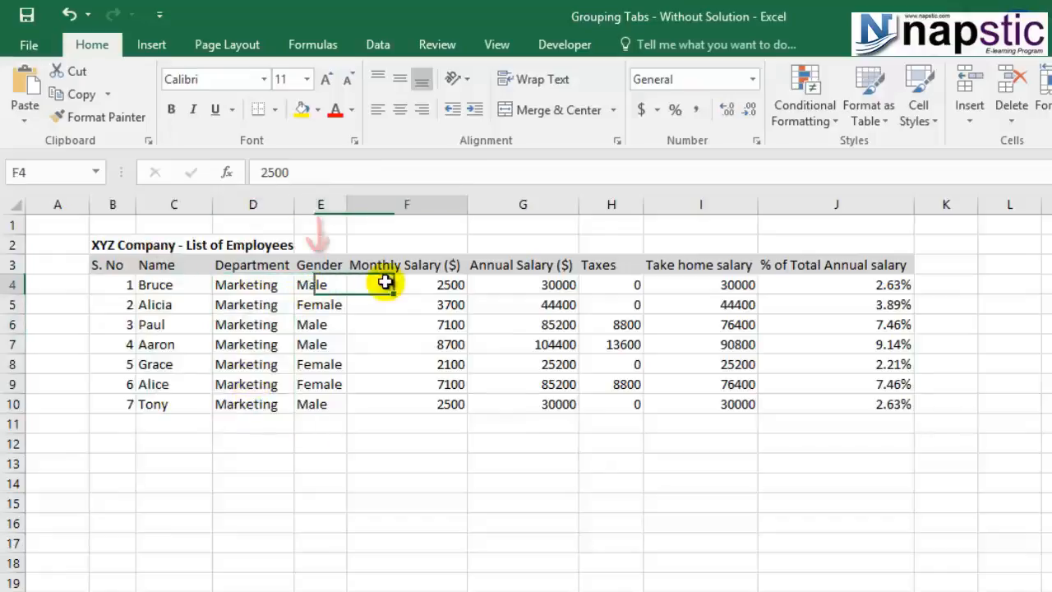
{"action": "left_click", "coordinate": [503, 267]}
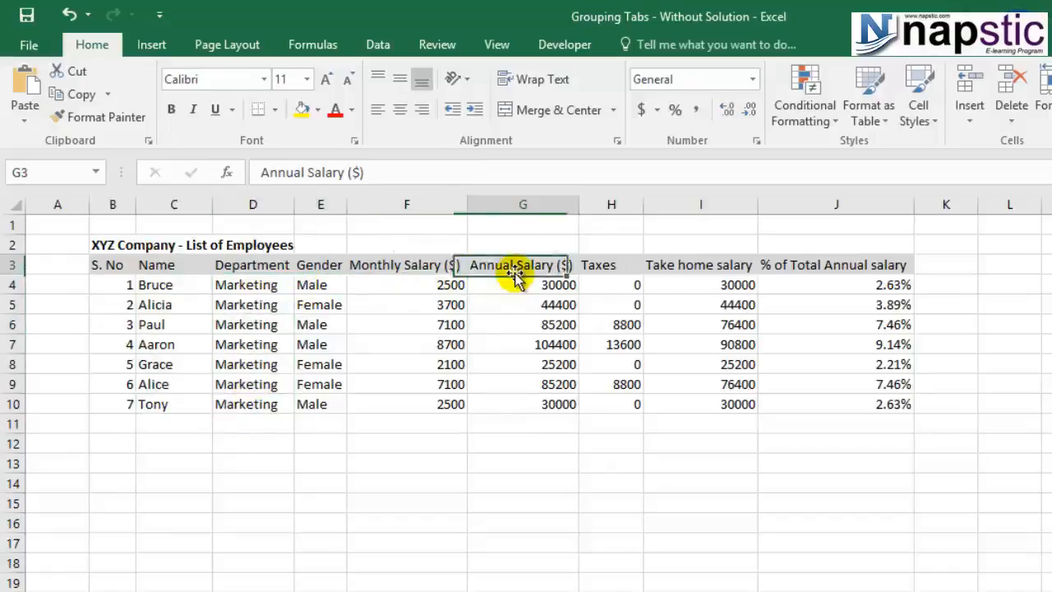
{"action": "left_click", "coordinate": [631, 268]}
{"action": "left_click", "coordinate": [670, 268]}
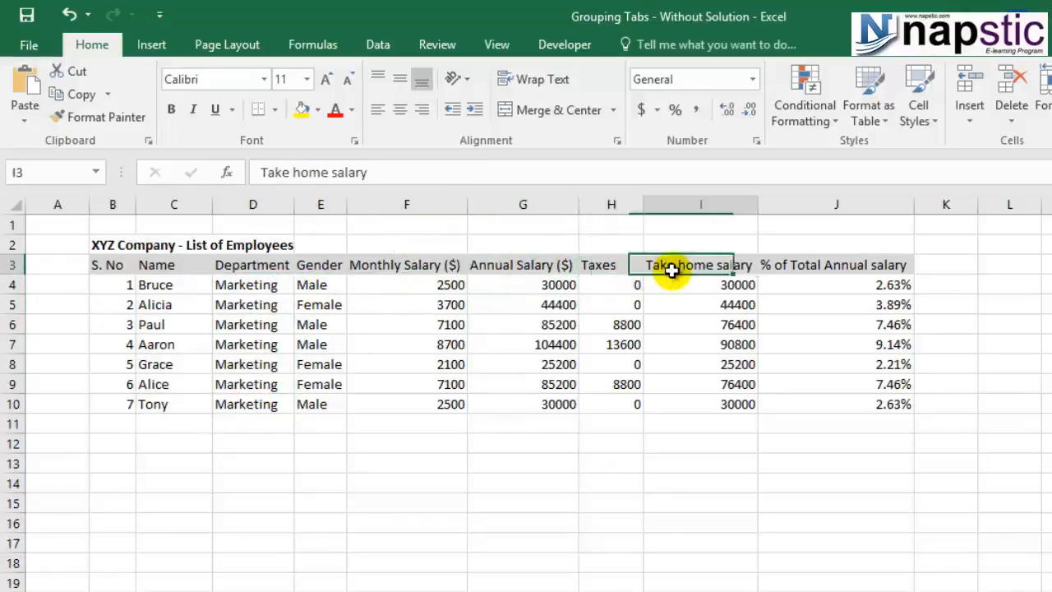
{"action": "left_click", "coordinate": [786, 265]}
{"action": "left_click", "coordinate": [807, 287]}
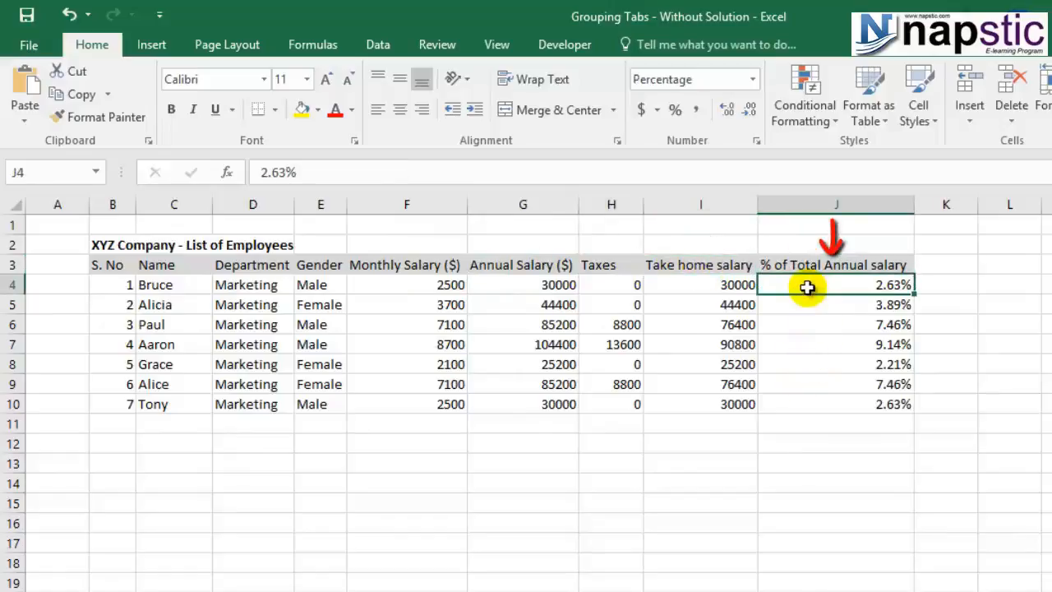
{"action": "left_click", "coordinate": [589, 417]}
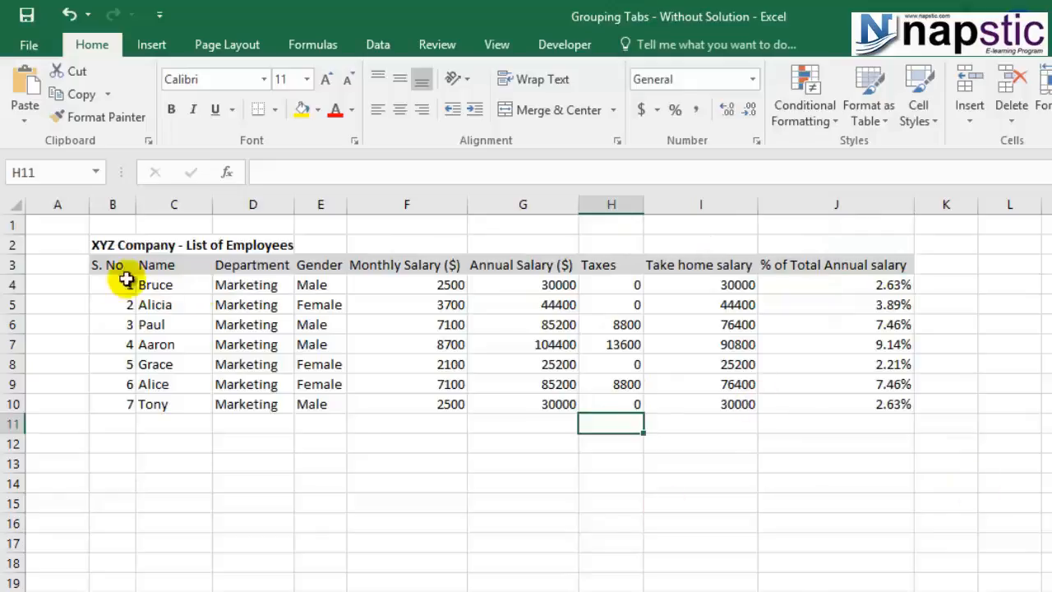
{"action": "left_click_drag", "start_coordinate": [4, 271], "coordinate": [9, 258]}
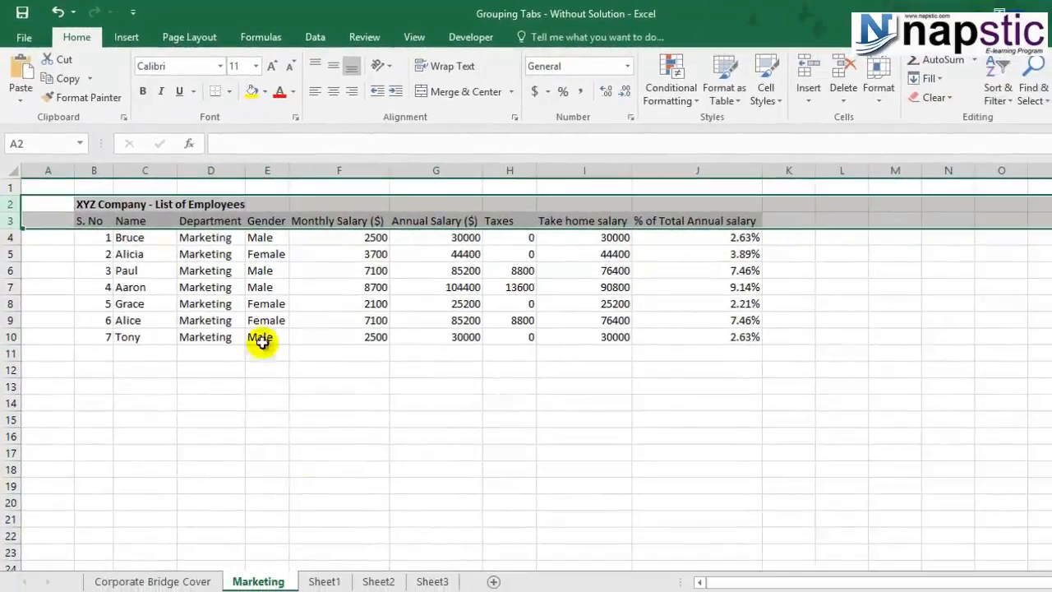
{"action": "left_click", "coordinate": [92, 207]}
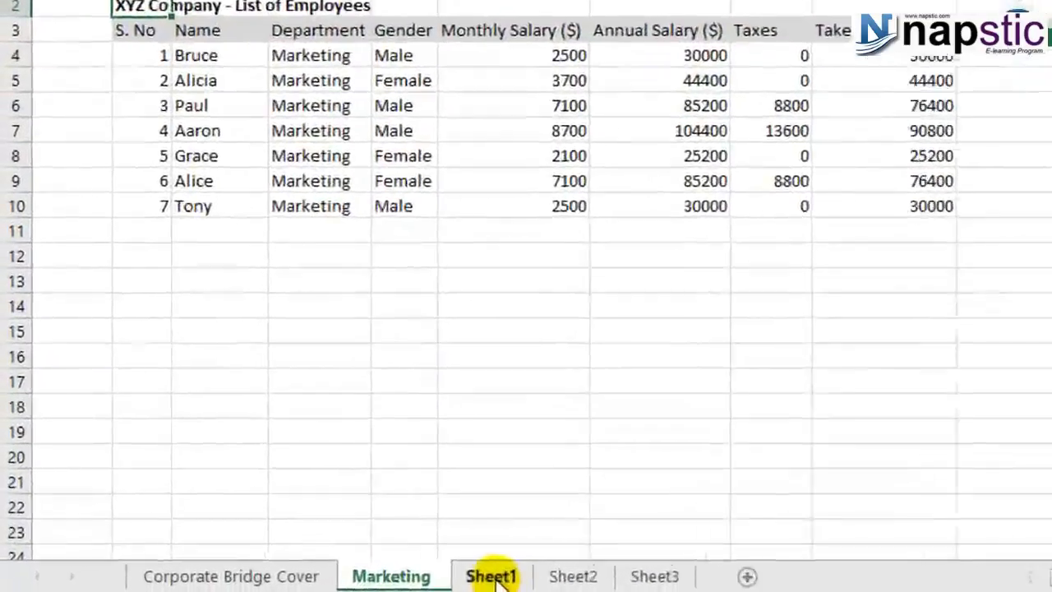
Rename the Sheet1 worksheet as Finance.
{"action": "left_click", "coordinate": [323, 581]}
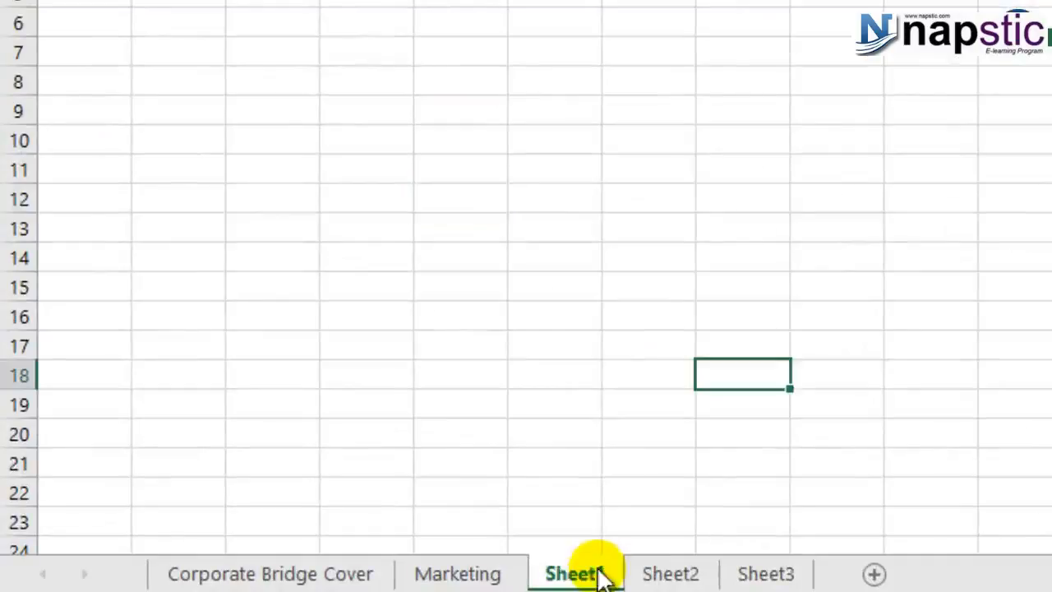
{"action": "double_click", "coordinate": [601, 567]}
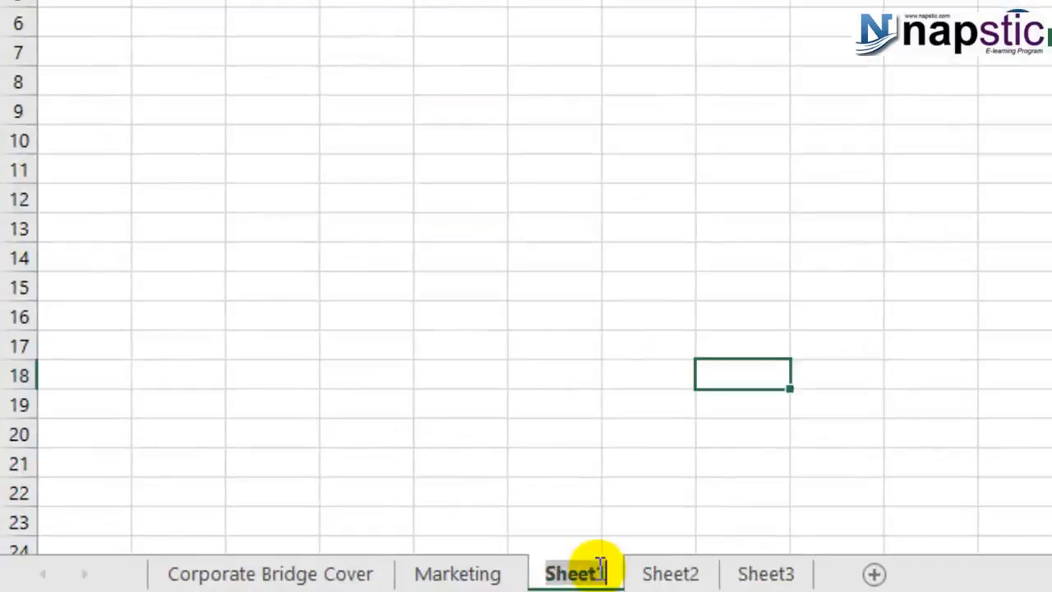
{"action": "type", "text": "f"}
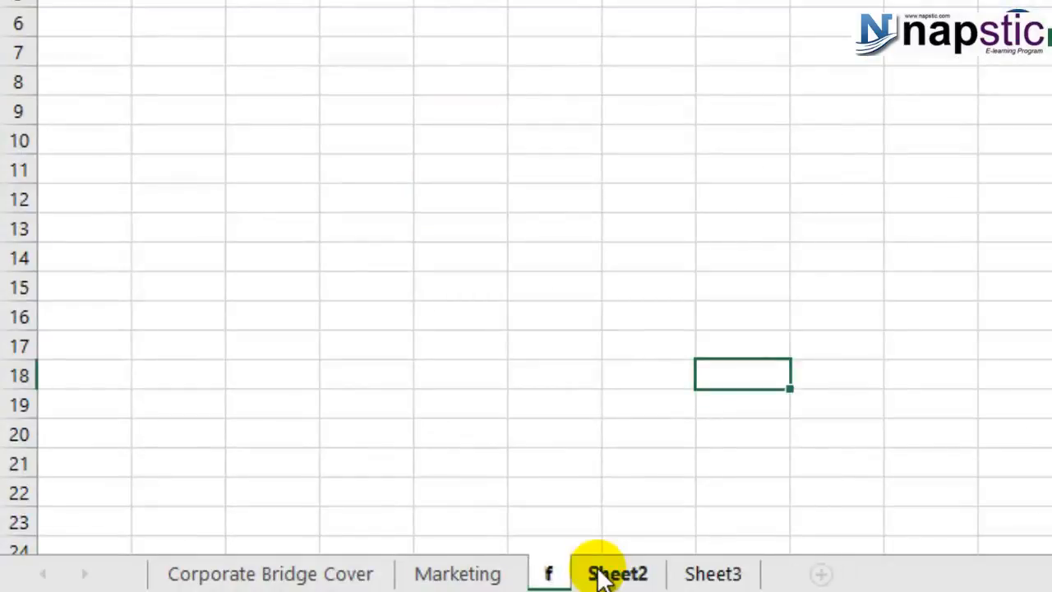
{"action": "key", "text": "BackSpace"}
{"action": "type", "text": "Finance"}
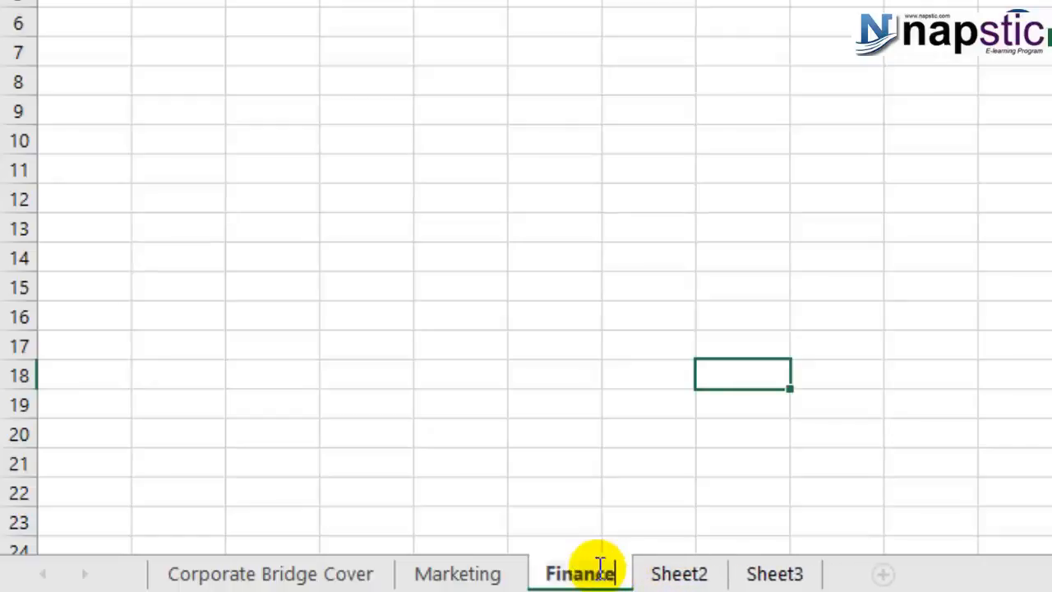
Rename the Sheet2 worksheet as IT Professionals.
{"action": "left_click", "coordinate": [672, 573]}
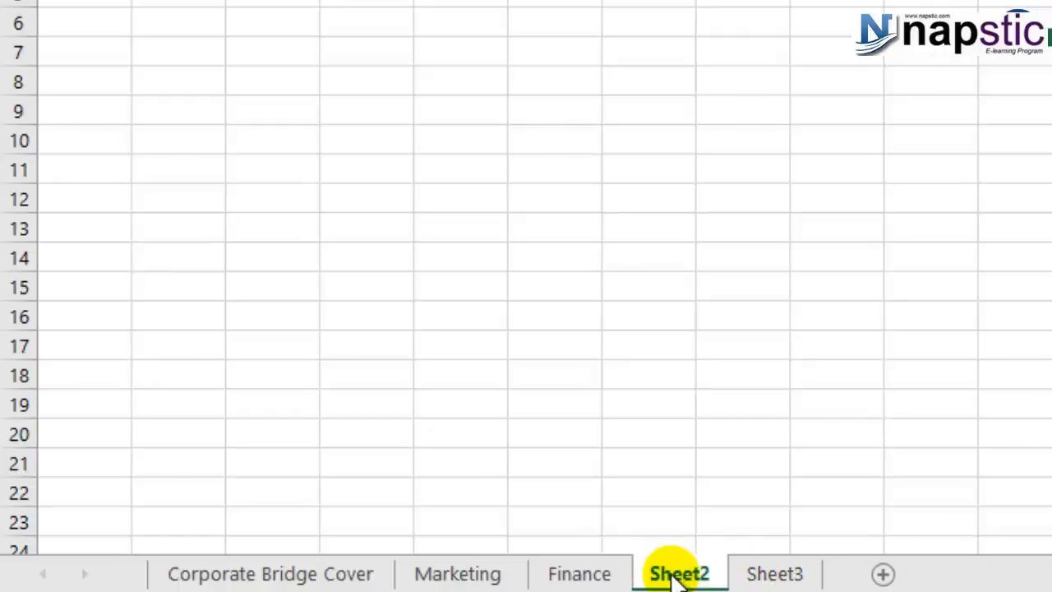
{"action": "double_click", "coordinate": [673, 575]}
{"action": "type", "text": "IT"}
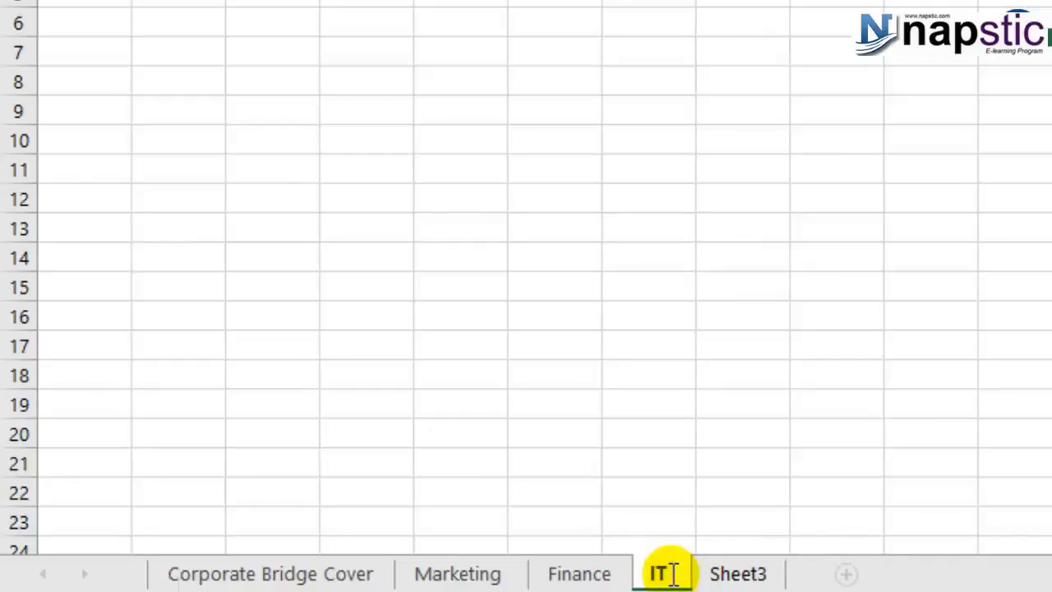
{"action": "type", "text": " Professionals"}
{"action": "key", "text": "Return"}
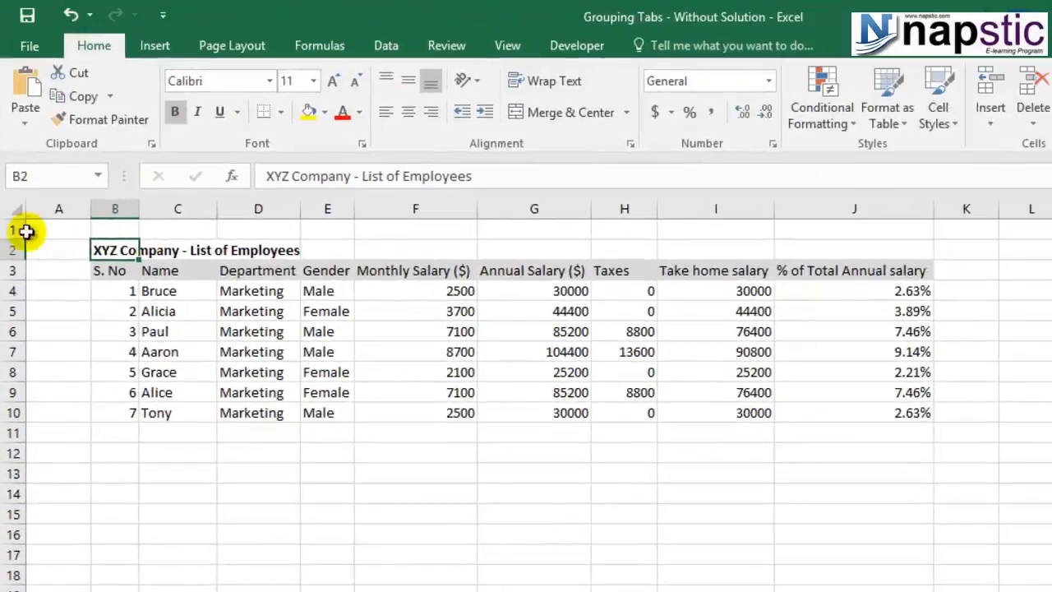
{"action": "left_click", "coordinate": [12, 249]}
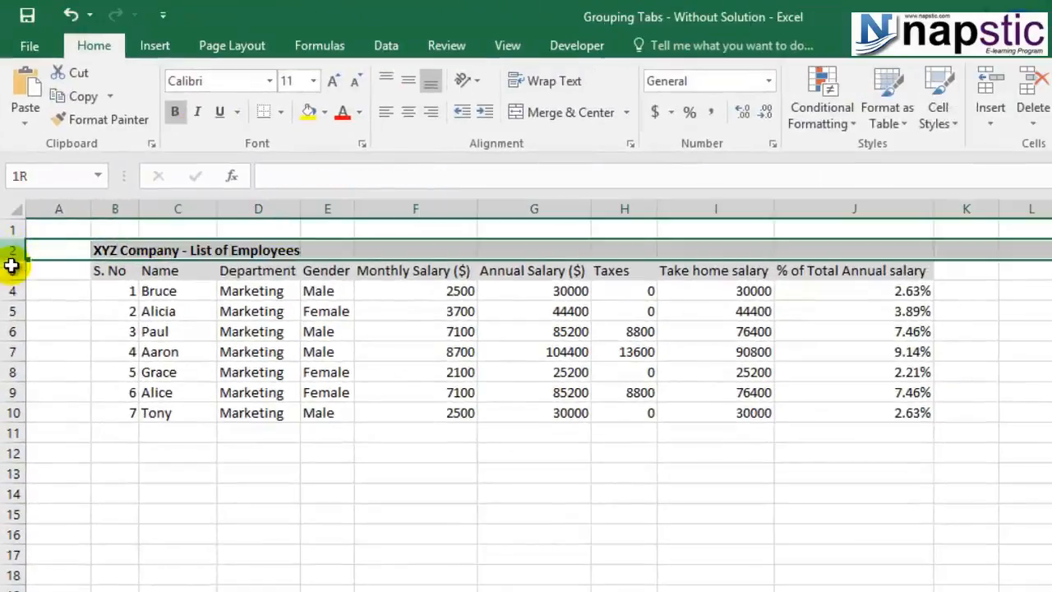
{"action": "left_click_drag", "start_coordinate": [12, 264], "coordinate": [11, 271]}
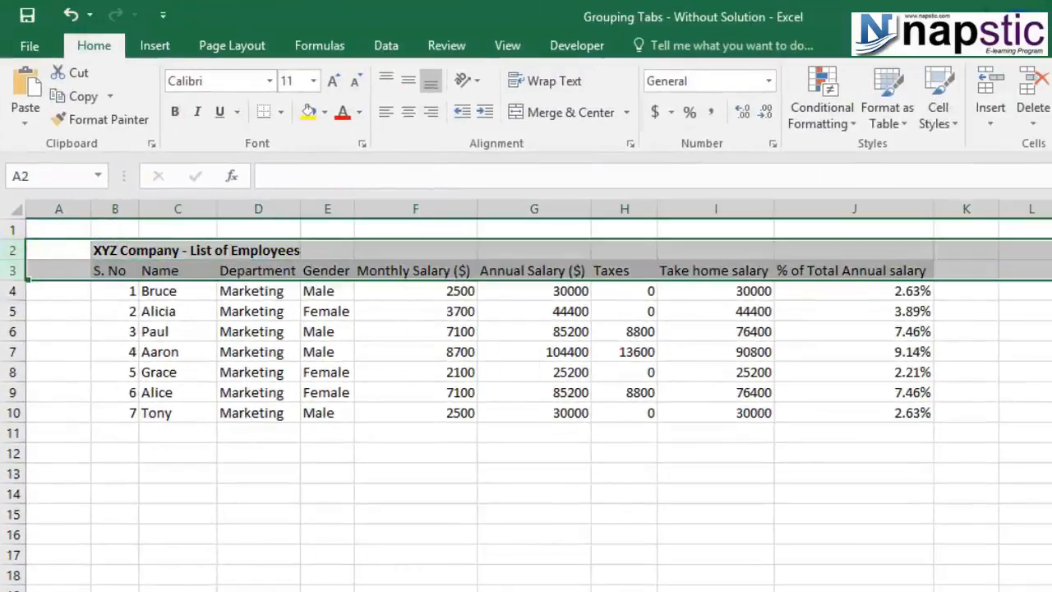
{"action": "key", "text": "ctrl+Page_Down"}
{"action": "left_click", "coordinate": [59, 229]}
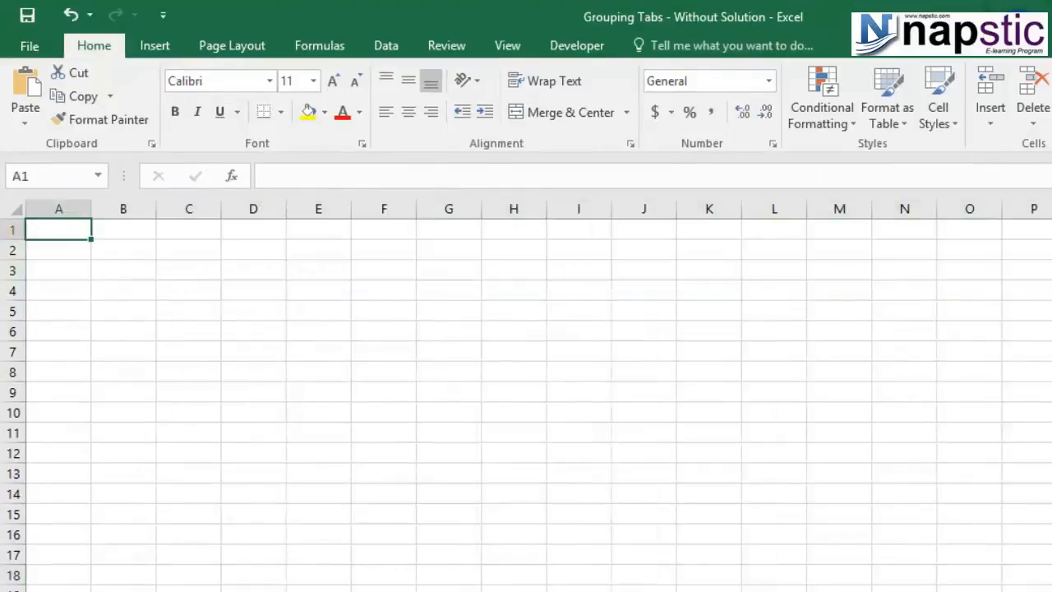
{"action": "key", "text": "ctrl+Page_Up"}
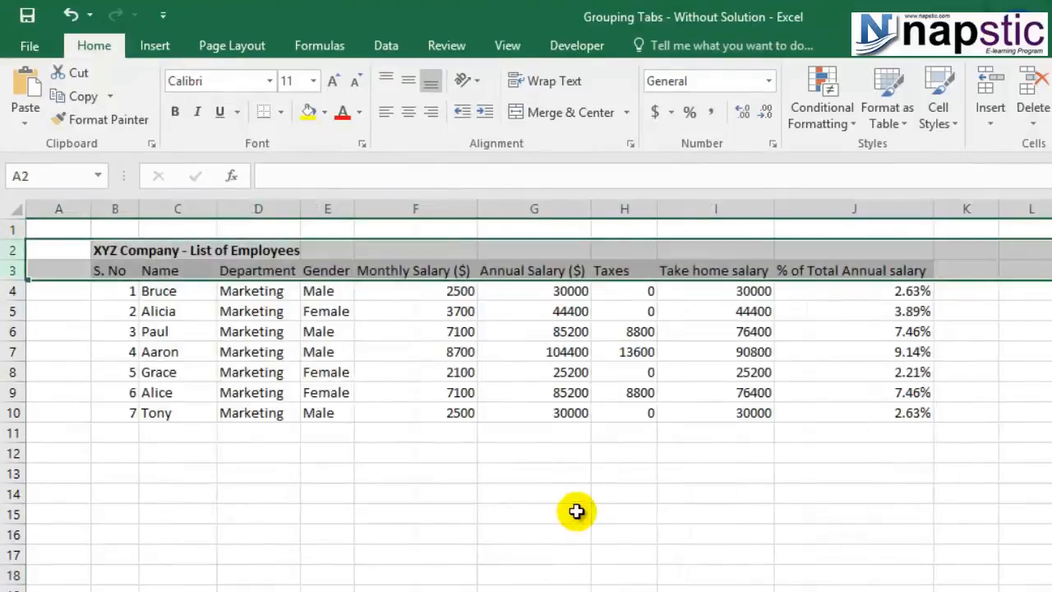
{"action": "left_click", "coordinate": [433, 509]}
Copy the title and header rows 2 and 3 from the Marketing sheet and paste them at row 2 of the Finance sheet.
{"action": "mouse_move", "coordinate": [12, 270]}
{"action": "left_mouse_down"}
{"action": "mouse_move", "coordinate": [10, 250]}
{"action": "mouse_move", "coordinate": [4, 270]}
{"action": "left_mouse_up"}
{"action": "key", "text": "ctrl+c"}
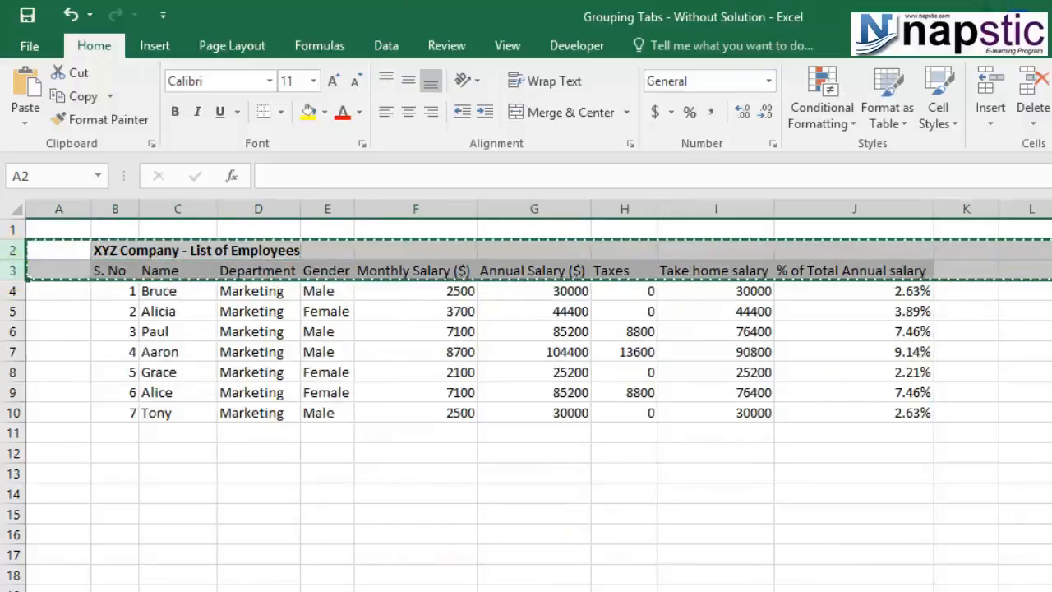
{"action": "key", "text": "ctrl+Page_Down"}
{"action": "left_click", "coordinate": [5, 248]}
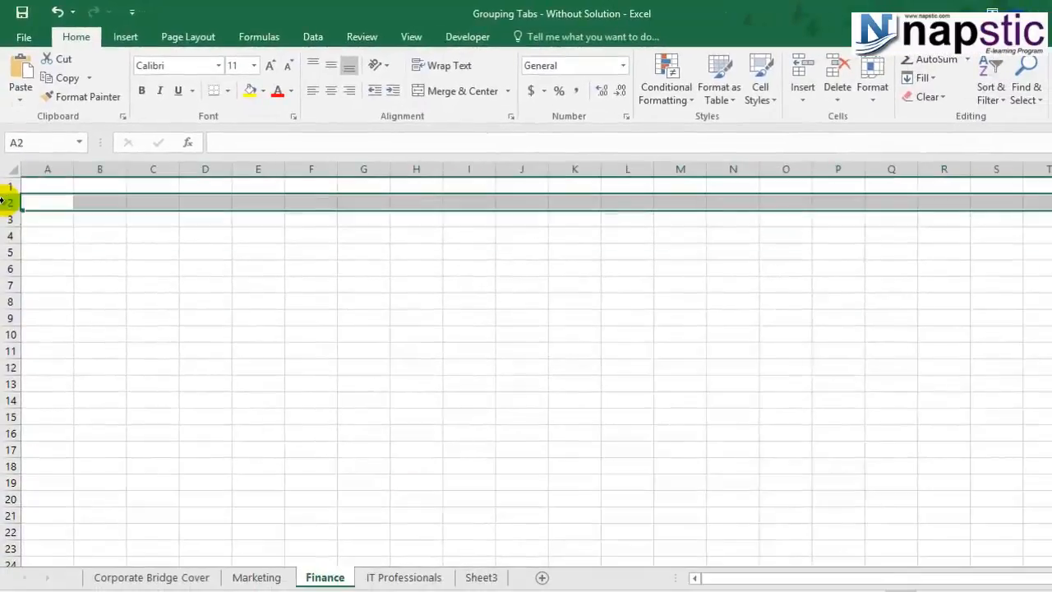
{"action": "key", "text": "ctrl+v"}
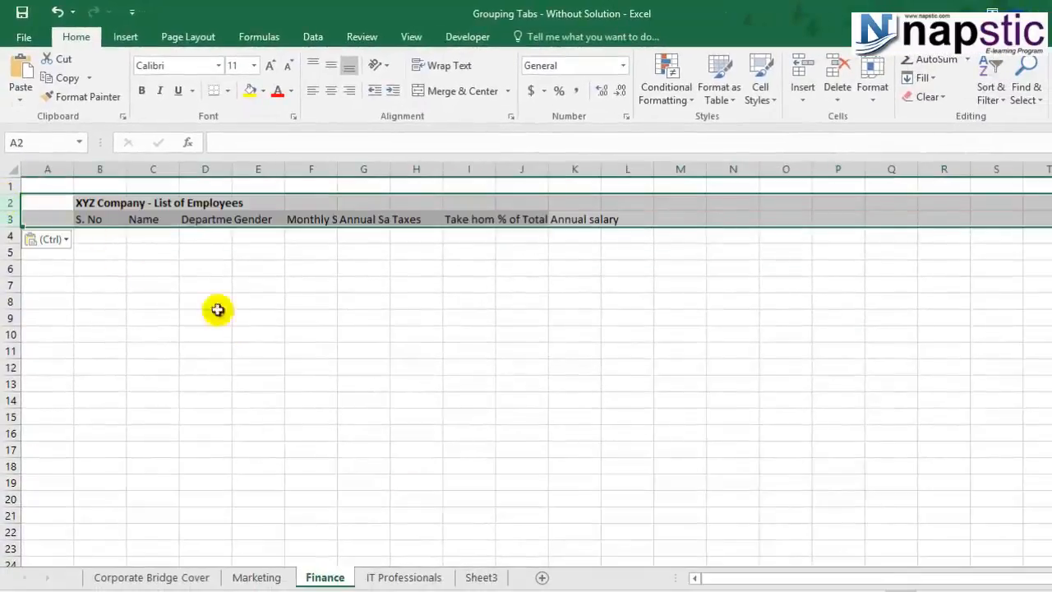
{"action": "key", "text": "Escape"}
Paste the copied title and header rows at row 2 of the IT Professionals sheet and return to the Marketing sheet.
{"action": "left_click", "coordinate": [402, 578]}
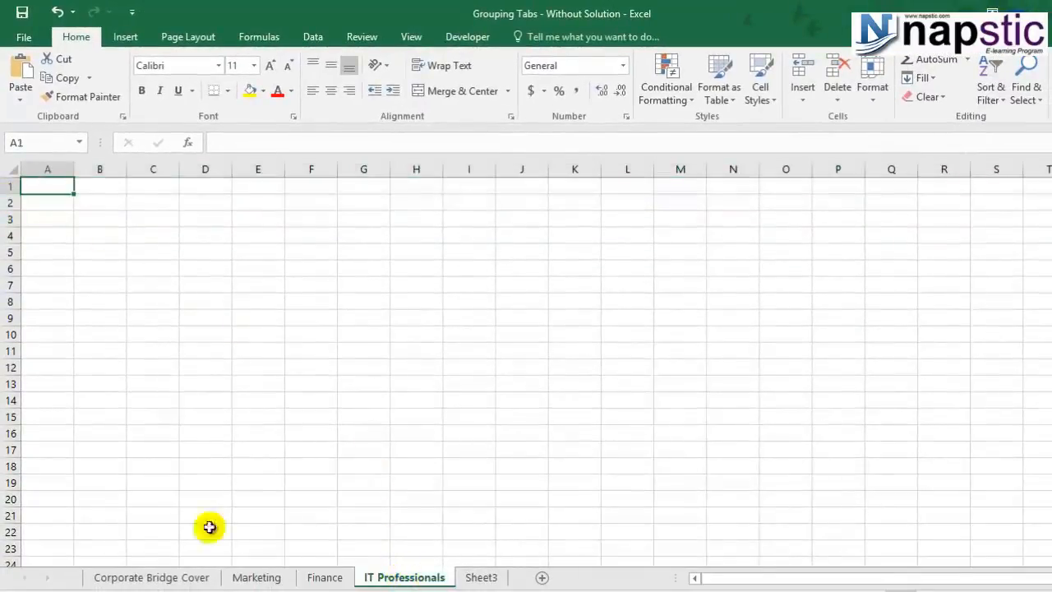
{"action": "left_click", "coordinate": [10, 203]}
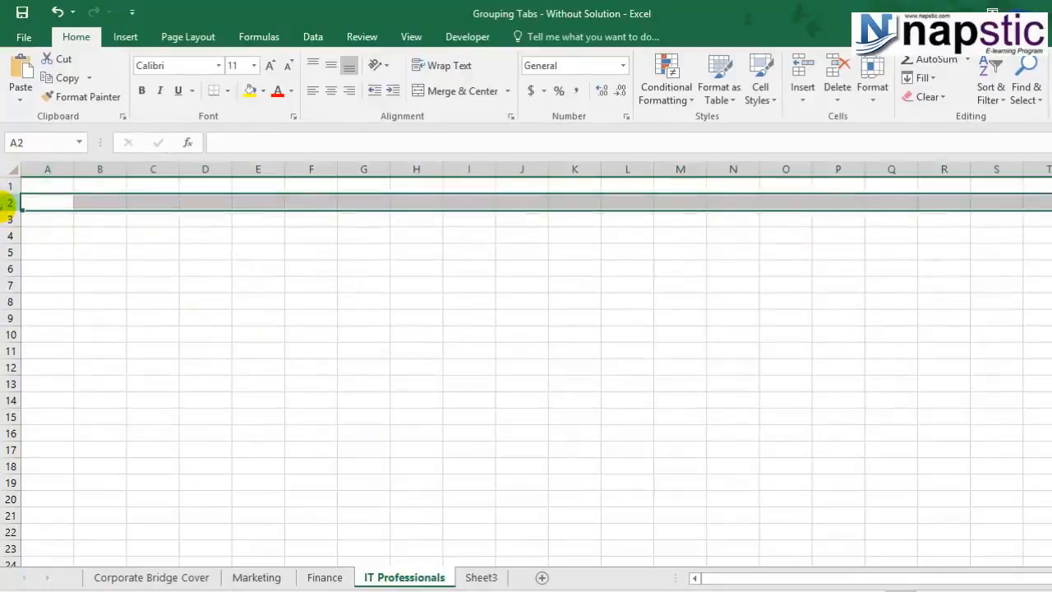
{"action": "key", "text": "ctrl+v"}
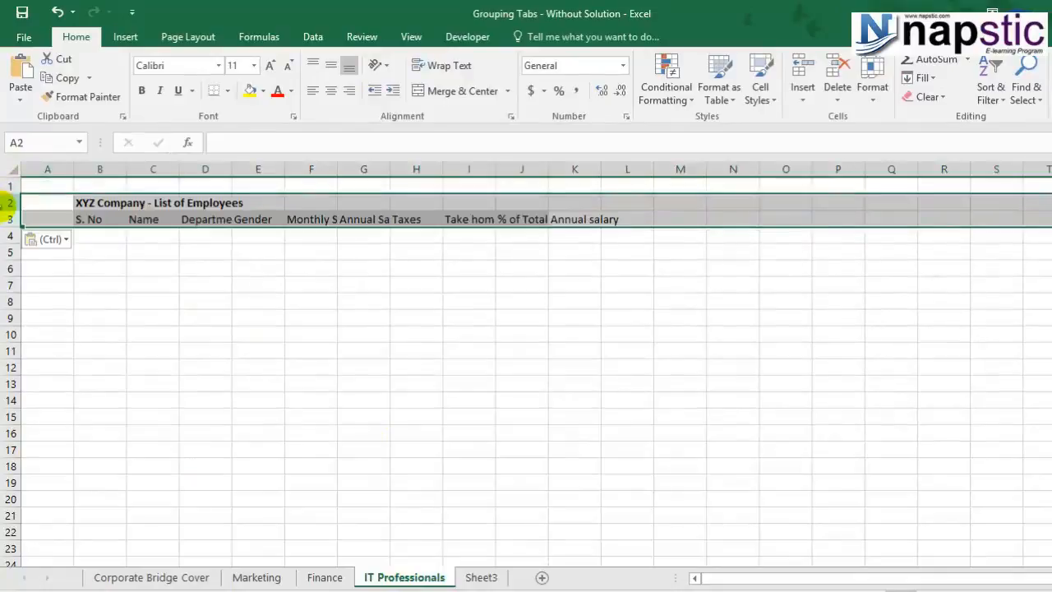
{"action": "left_click", "coordinate": [333, 577]}
{"action": "left_click", "coordinate": [274, 578]}
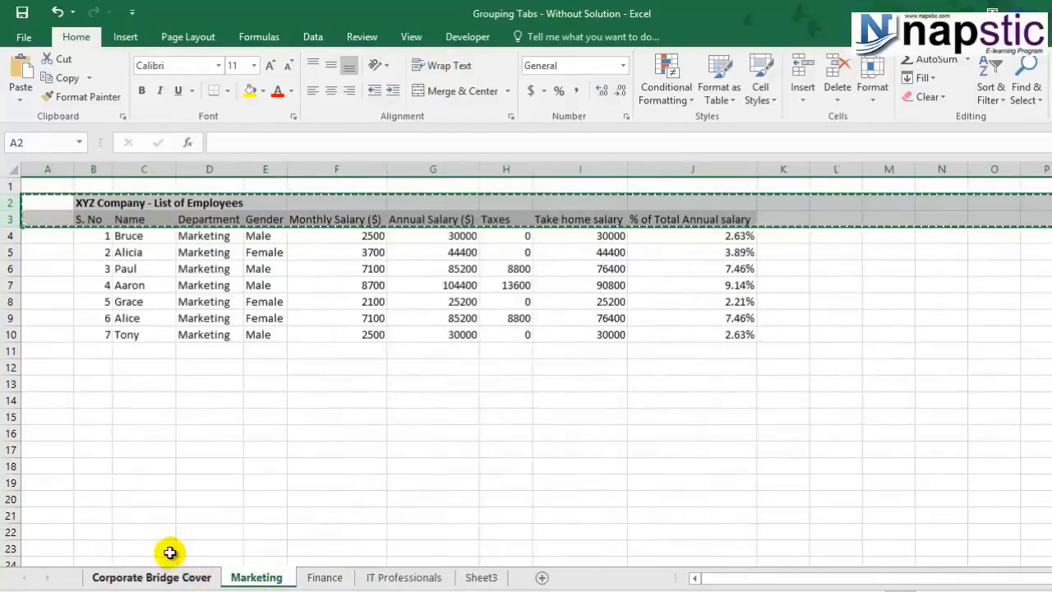
{"action": "key", "text": "Escape"}
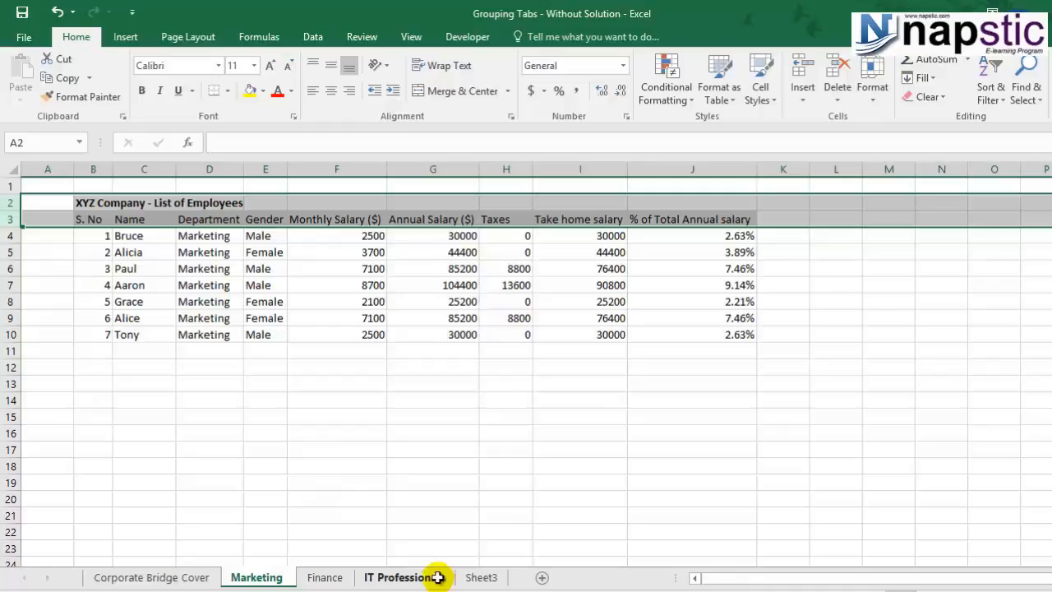
Clear the pasted title and header text from rows 2 and 3 on the Finance and IT Professionals sheets, and return to Marketing.
{"action": "left_click", "coordinate": [265, 449]}
{"action": "left_click", "coordinate": [324, 576]}
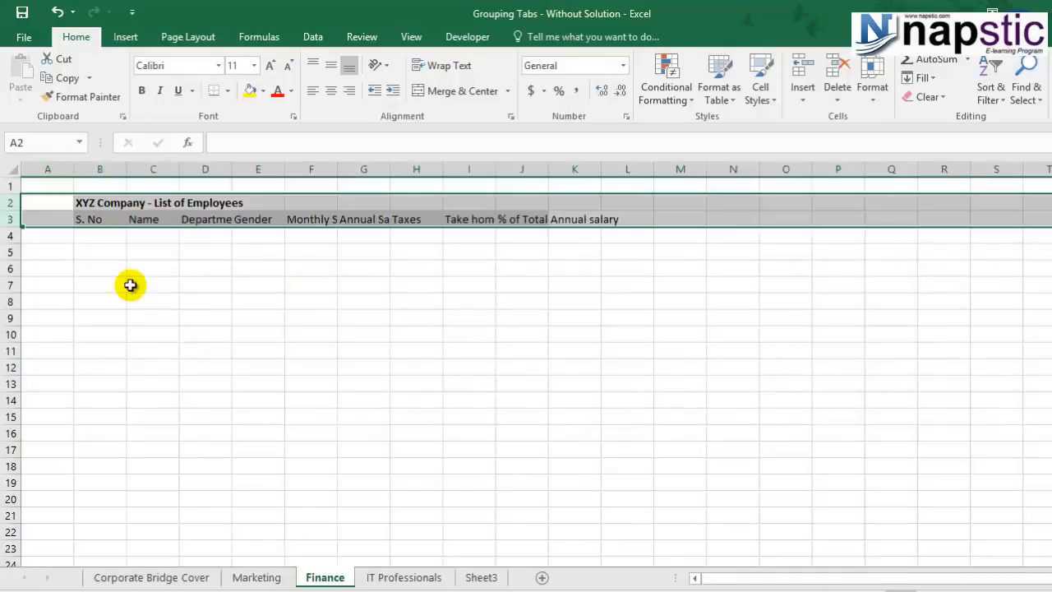
{"action": "left_click", "coordinate": [395, 577]}
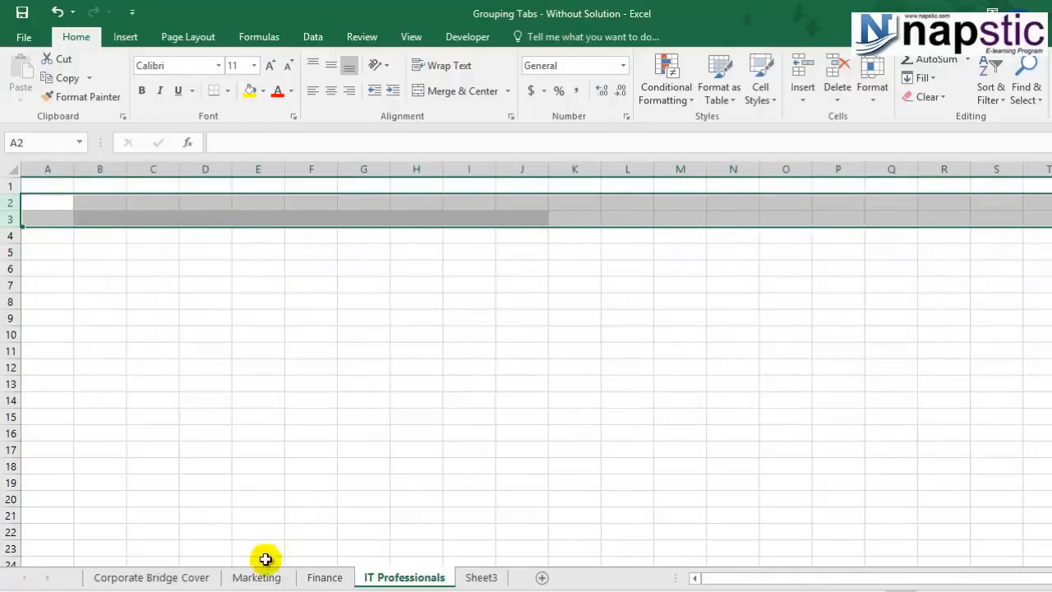
{"action": "left_click", "coordinate": [256, 577]}
{"action": "left_click", "coordinate": [329, 576]}
{"action": "left_click", "coordinate": [402, 577]}
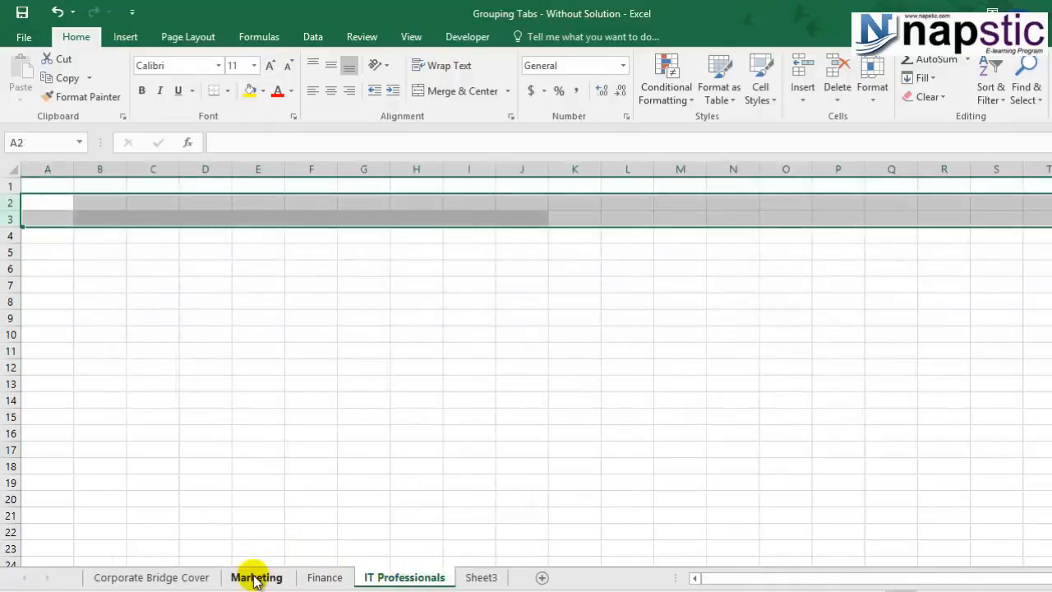
{"action": "left_click", "coordinate": [255, 577]}
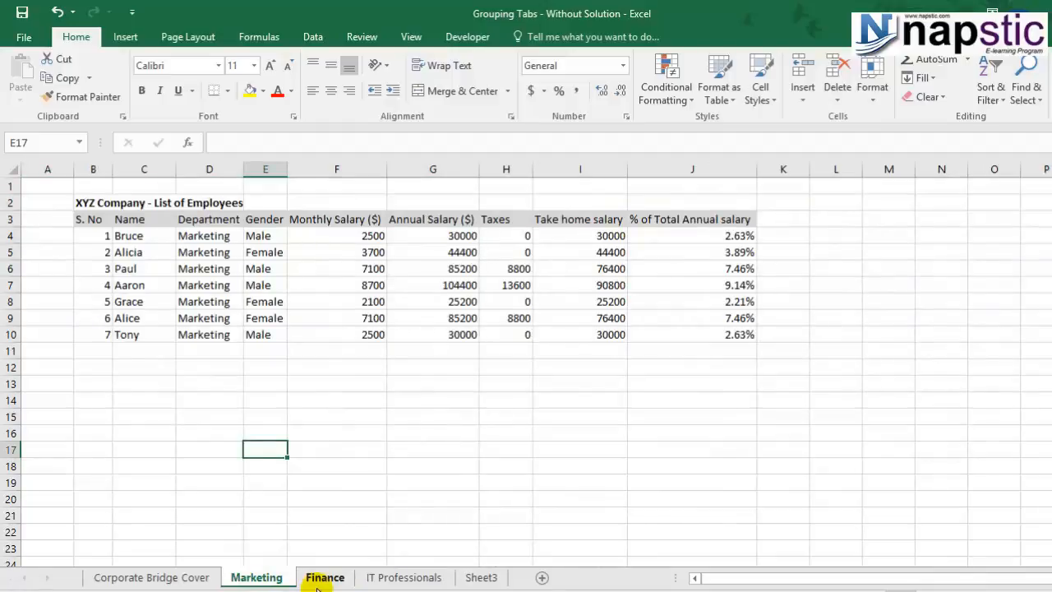
Copy title and header rows 2 and 3 from the Marketing sheet, and group the Finance and IT Professionals sheets.
{"action": "left_click_drag", "start_coordinate": [15, 219], "coordinate": [15, 212]}
{"action": "key", "text": "ctrl+c"}
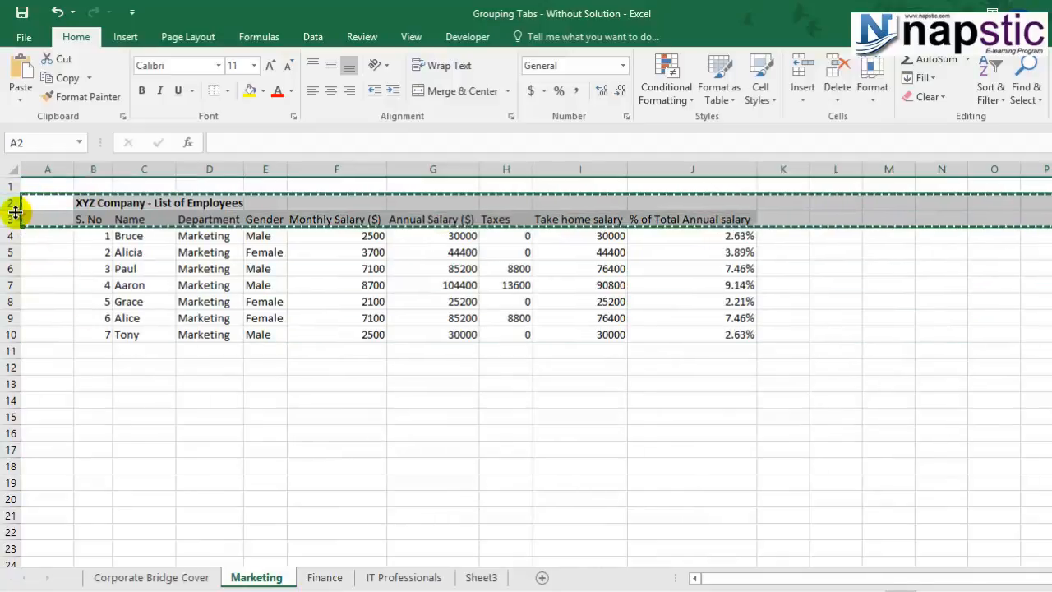
{"action": "left_click", "coordinate": [317, 577]}
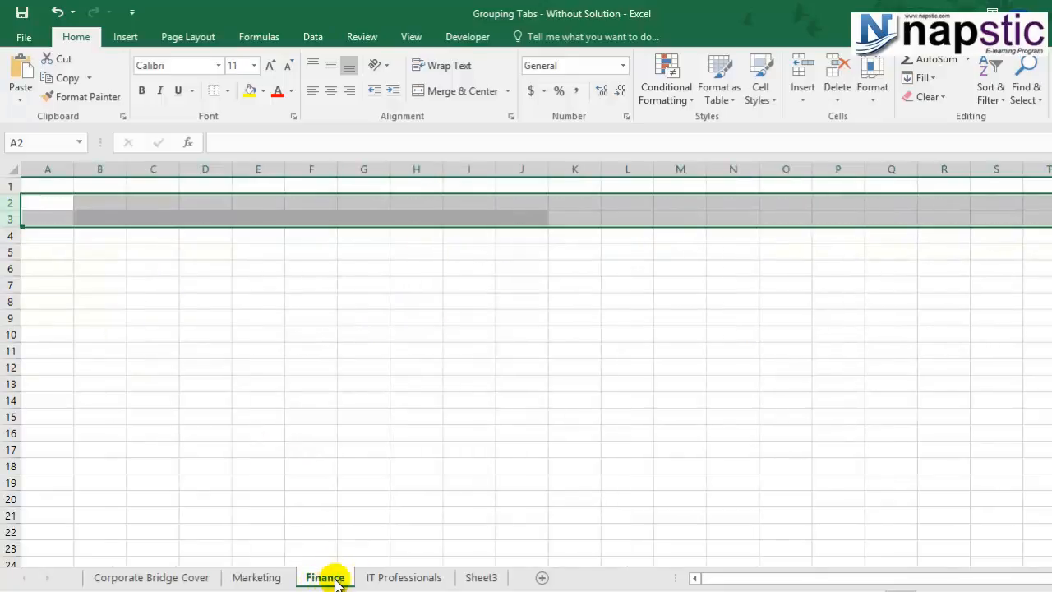
{"action": "left_click", "coordinate": [41, 202]}
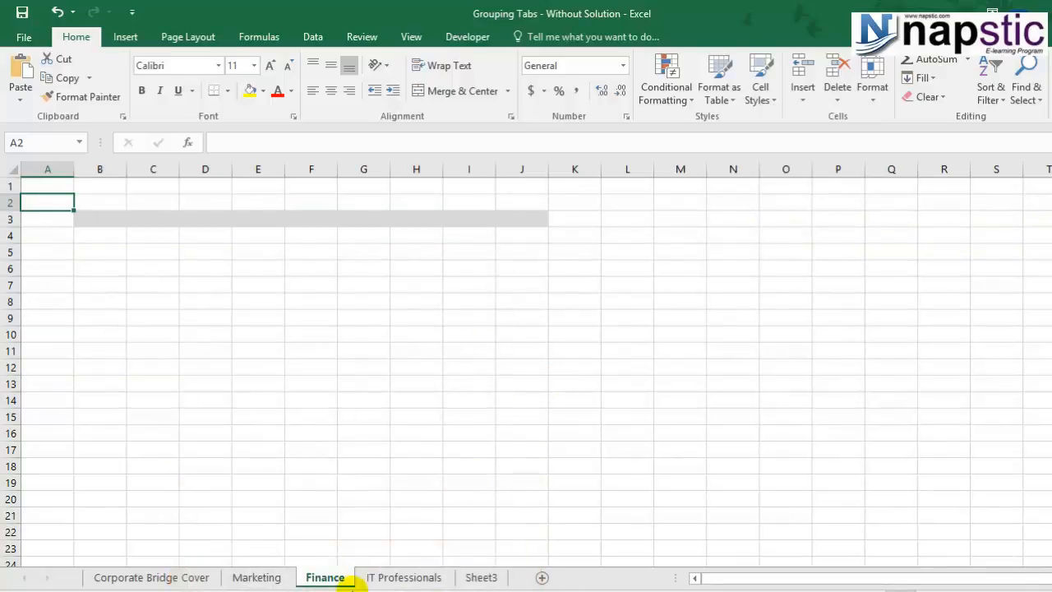
{"action": "left_click", "coordinate": [391, 578], "text": "ctrl"}
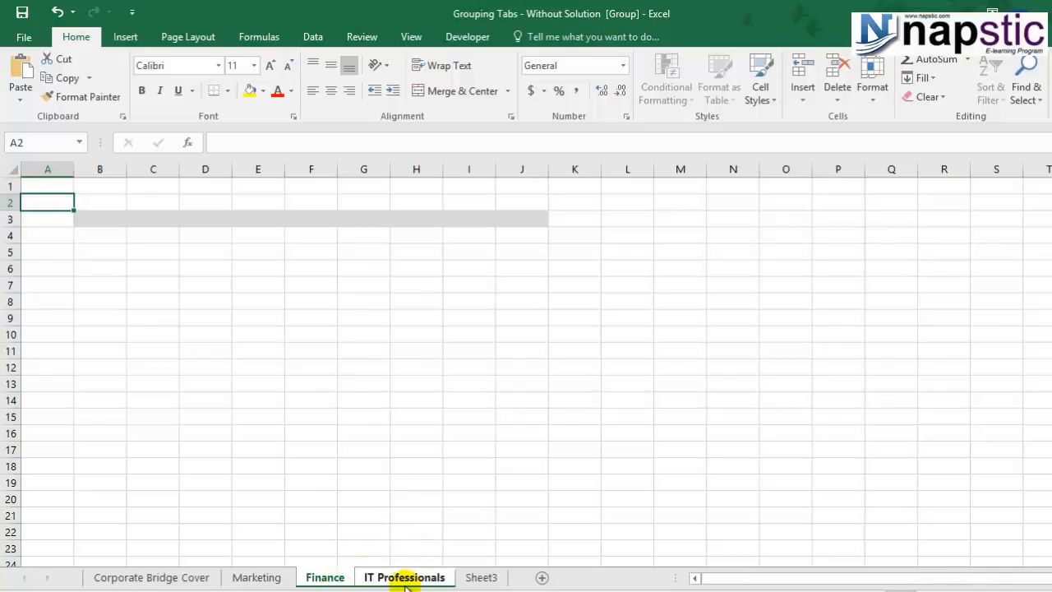
Paste the copied rows at row 2 of the grouped sheets using Paste Special with All, and check both sheets.
{"action": "left_click", "coordinate": [90, 205]}
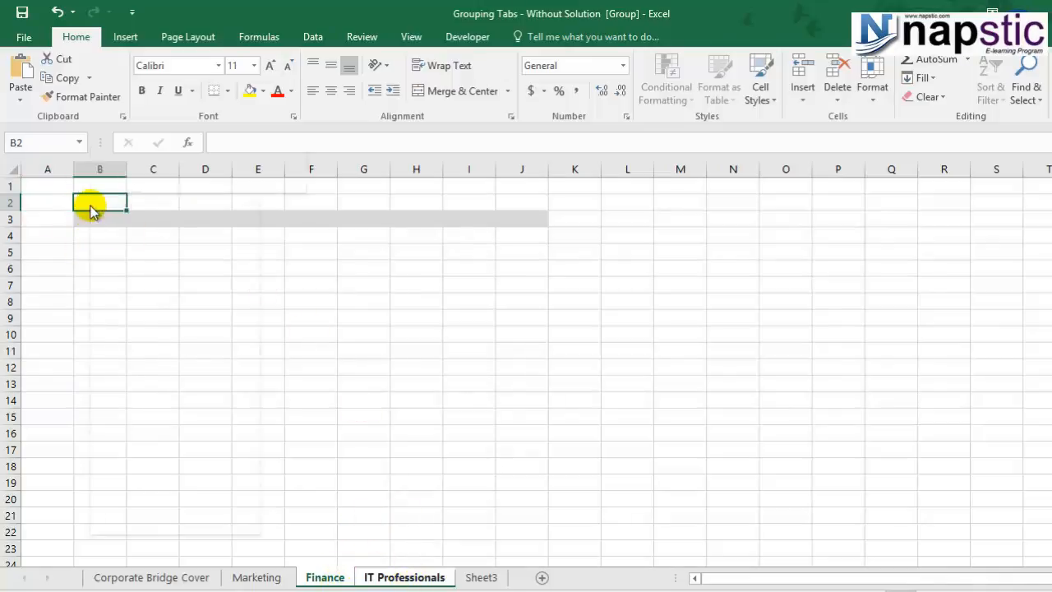
{"action": "right_click", "coordinate": [90, 207]}
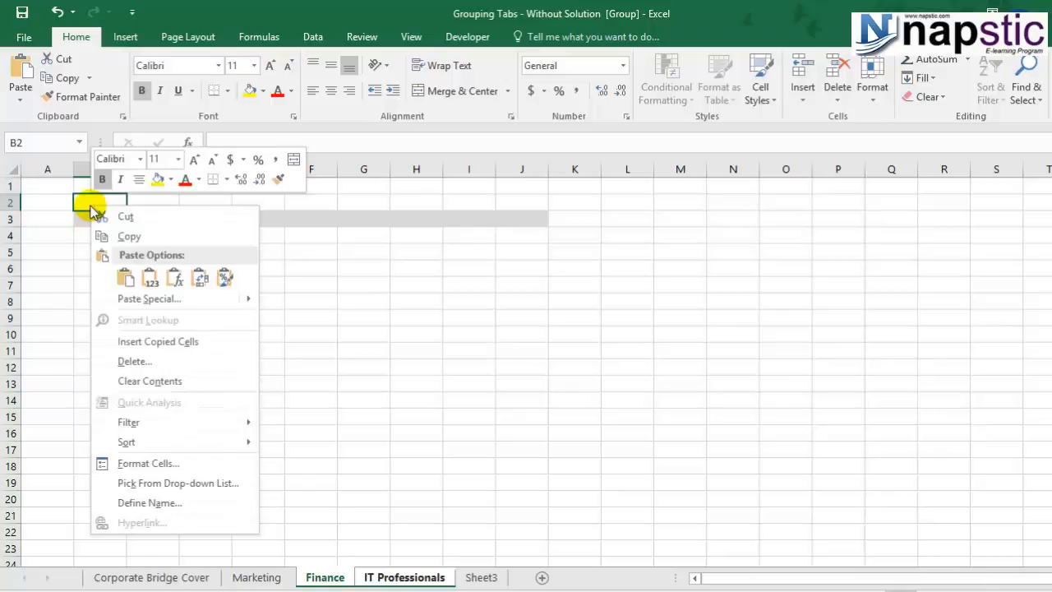
{"action": "left_click", "coordinate": [138, 299]}
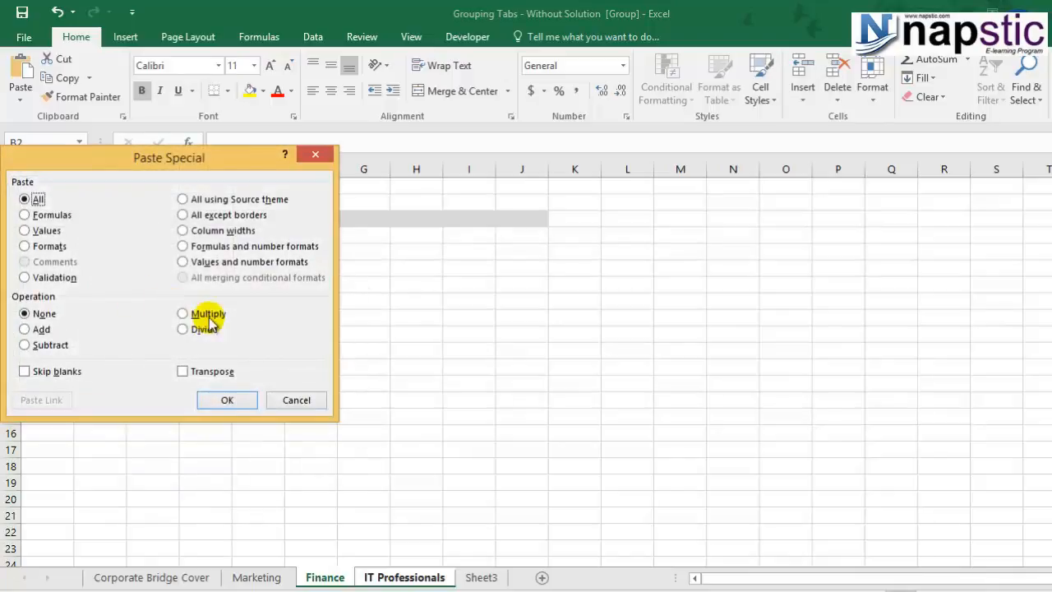
{"action": "left_click", "coordinate": [232, 400]}
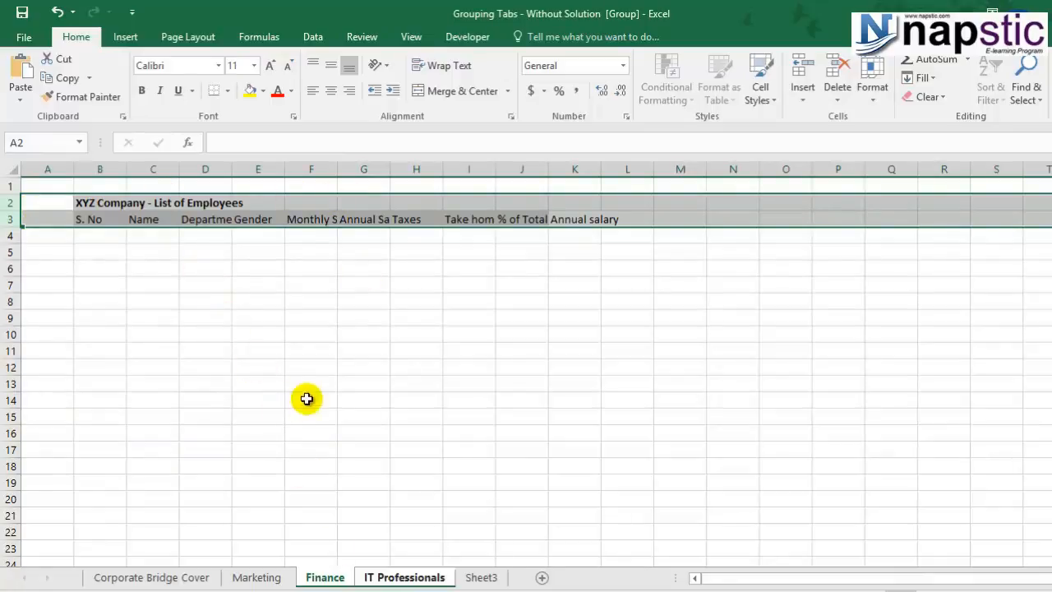
{"action": "left_click", "coordinate": [386, 579]}
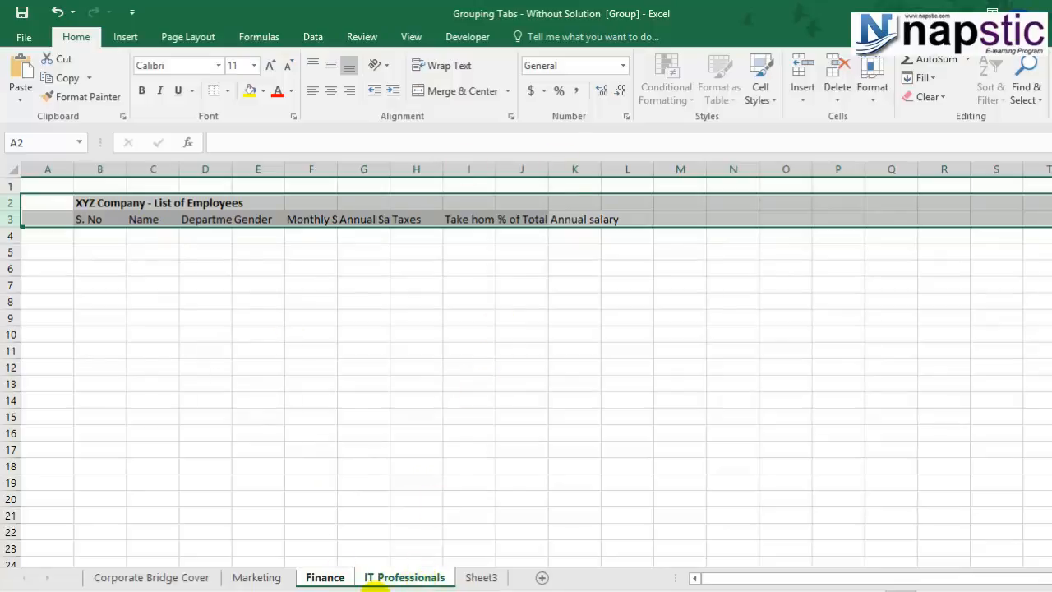
{"action": "left_click", "coordinate": [325, 577]}
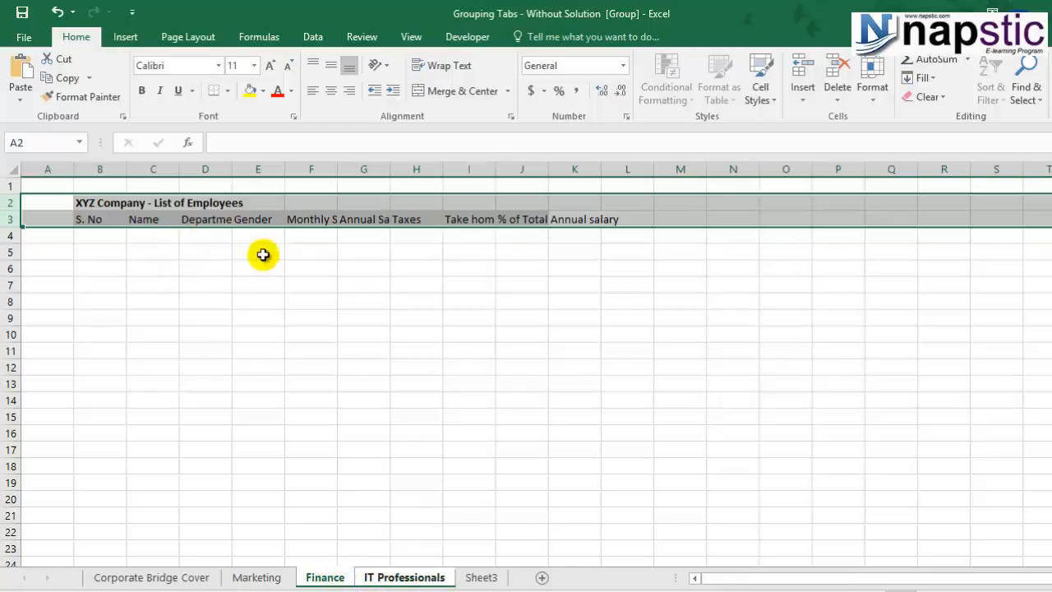
Widen columns D and F through J on the grouped Finance and IT Professionals sheets to fit the header text.
{"action": "left_click_drag", "start_coordinate": [234, 178], "coordinate": [249, 177]}
{"action": "left_click", "coordinate": [246, 235]}
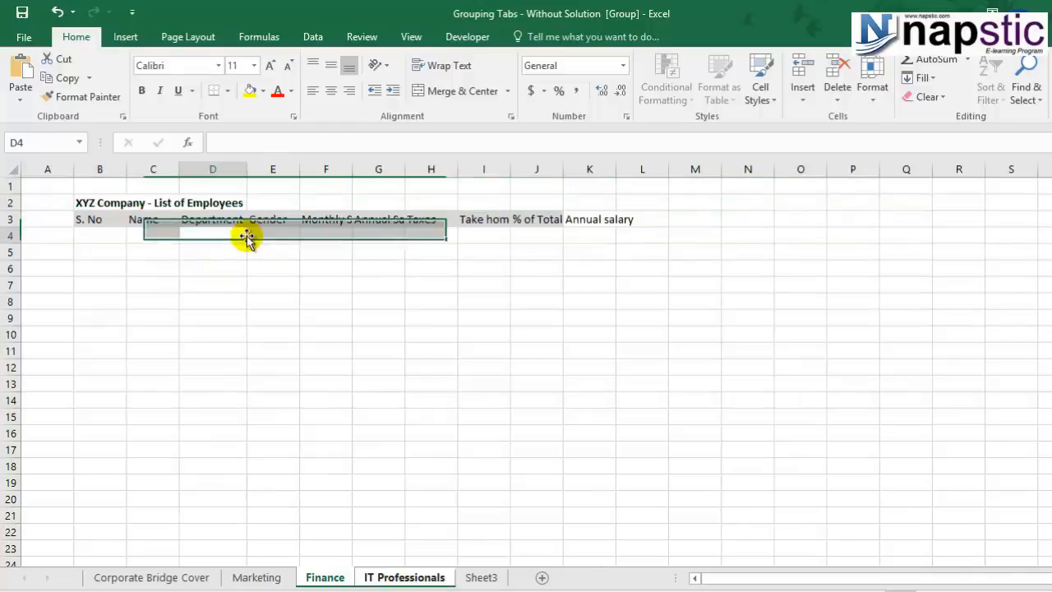
{"action": "left_click", "coordinate": [275, 235]}
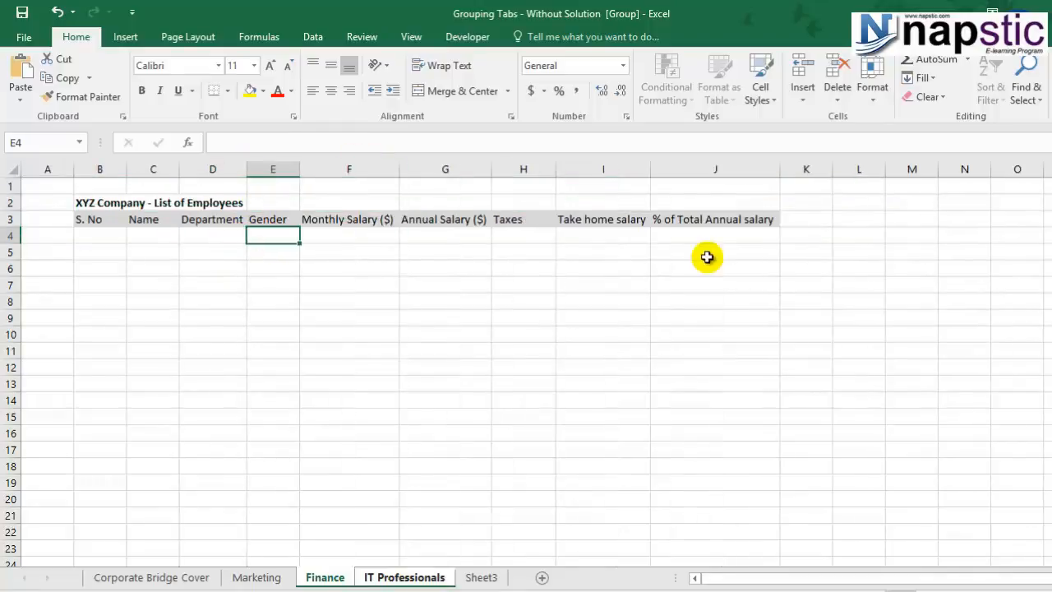
{"action": "left_click", "coordinate": [501, 271]}
{"action": "left_click", "coordinate": [207, 263]}
{"action": "left_click", "coordinate": [117, 242]}
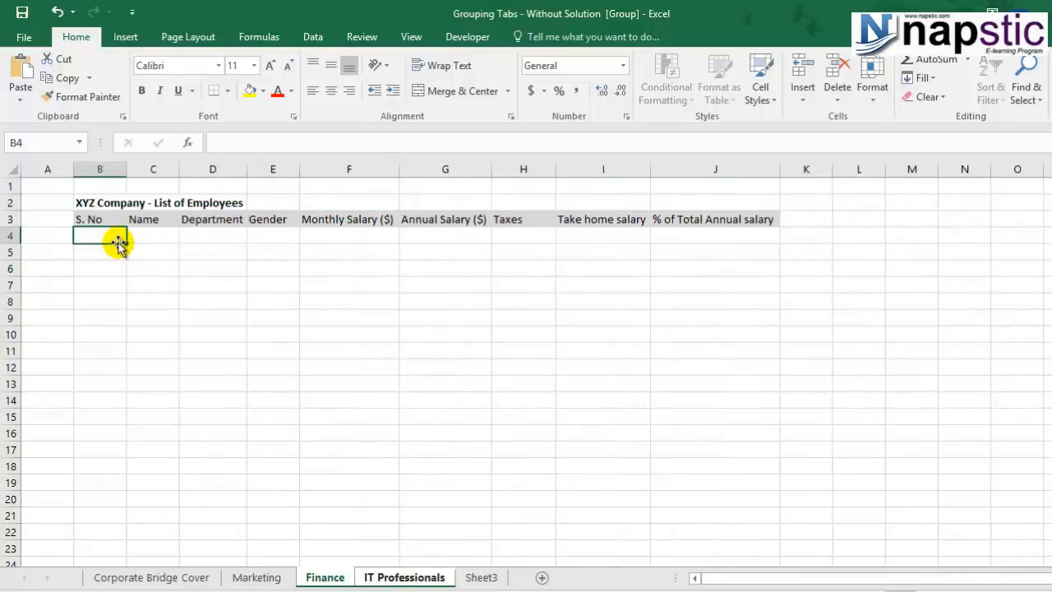
Apply a light red fill to the title and header range B2:J3 on the grouped sheets.
{"action": "left_click_drag", "start_coordinate": [101, 221], "coordinate": [737, 204]}
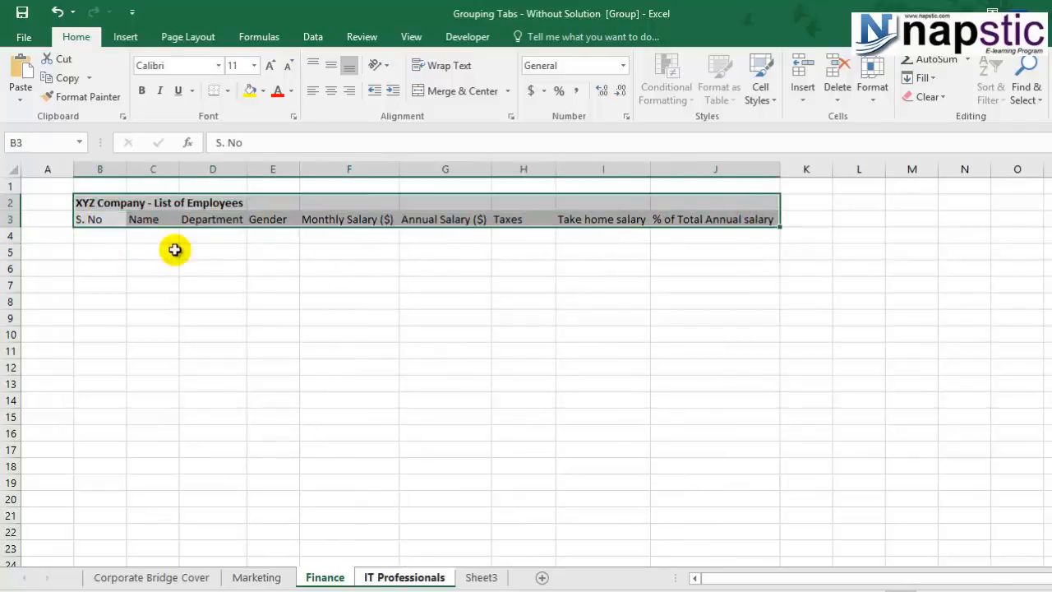
{"action": "left_click", "coordinate": [254, 91]}
{"action": "left_click", "coordinate": [349, 267]}
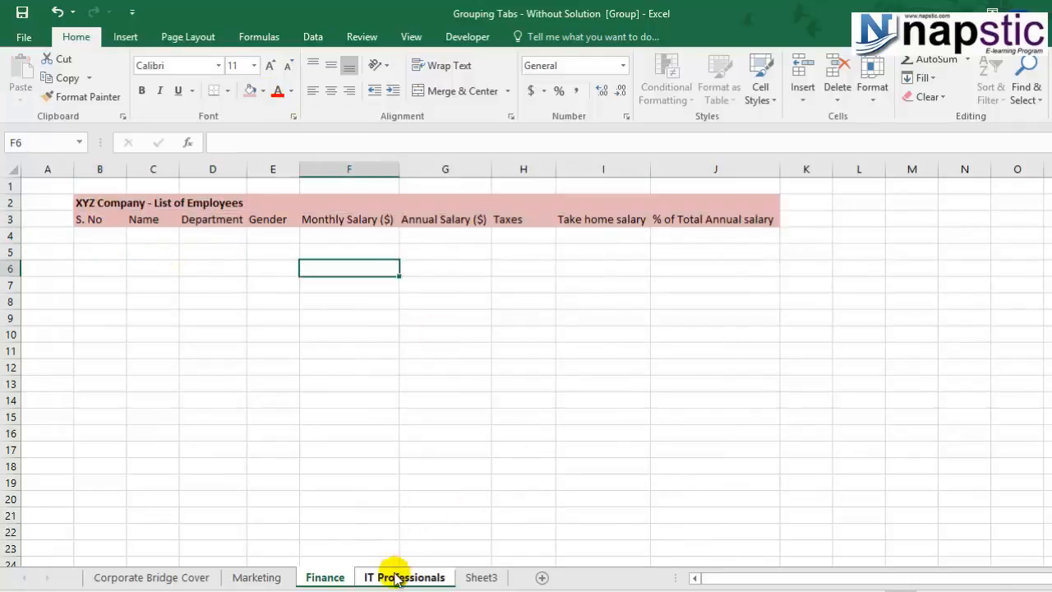
{"action": "left_click", "coordinate": [122, 265]}
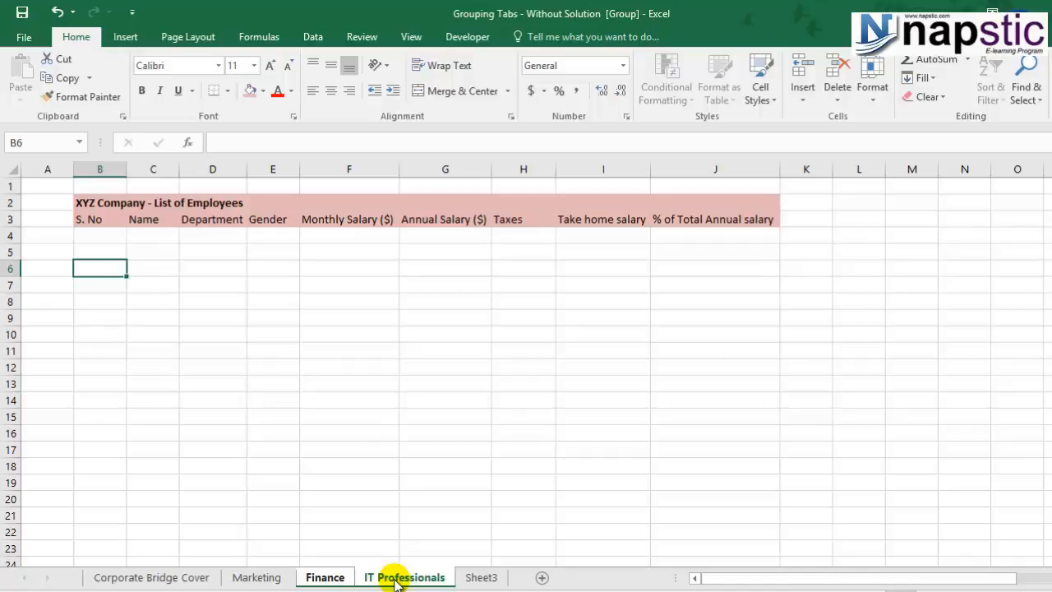
Ungroup the Finance and IT Professionals sheets by switching to Sheet3, and check each of the two sheets.
{"action": "right_click", "coordinate": [396, 581]}
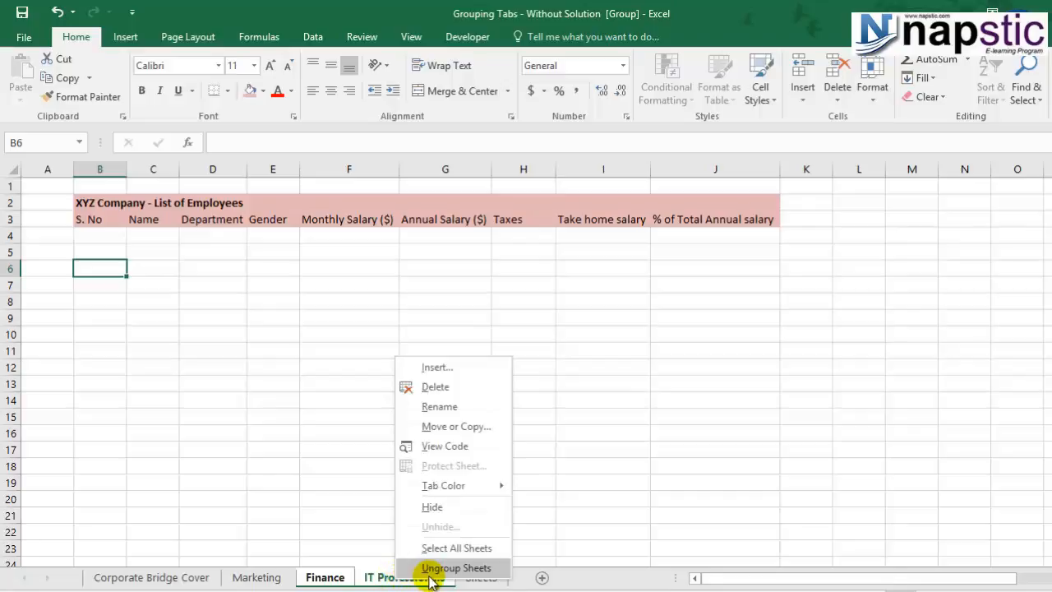
{"action": "key", "text": "Escape"}
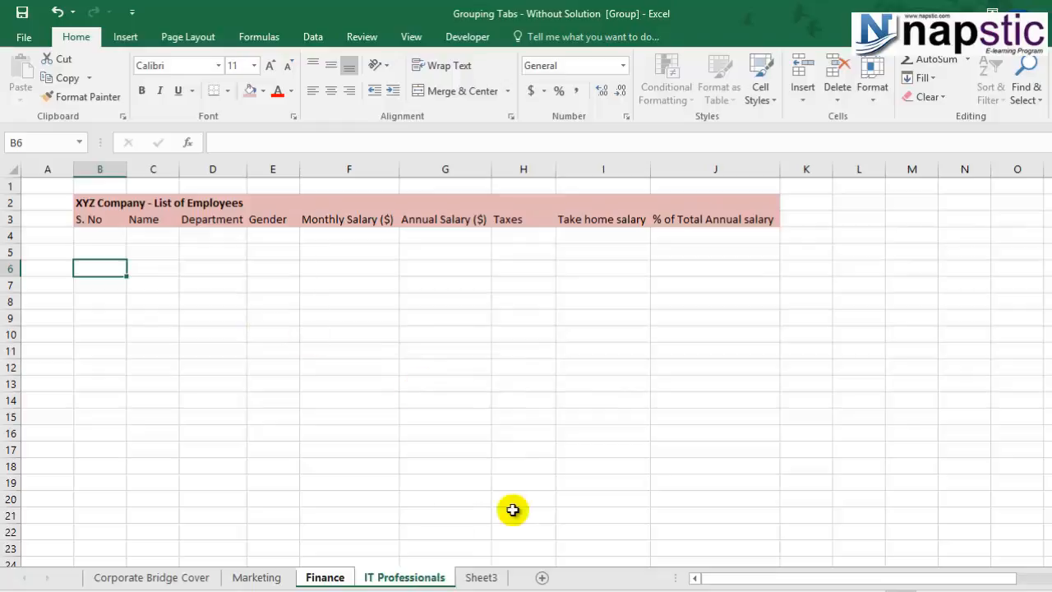
{"action": "left_click", "coordinate": [482, 577]}
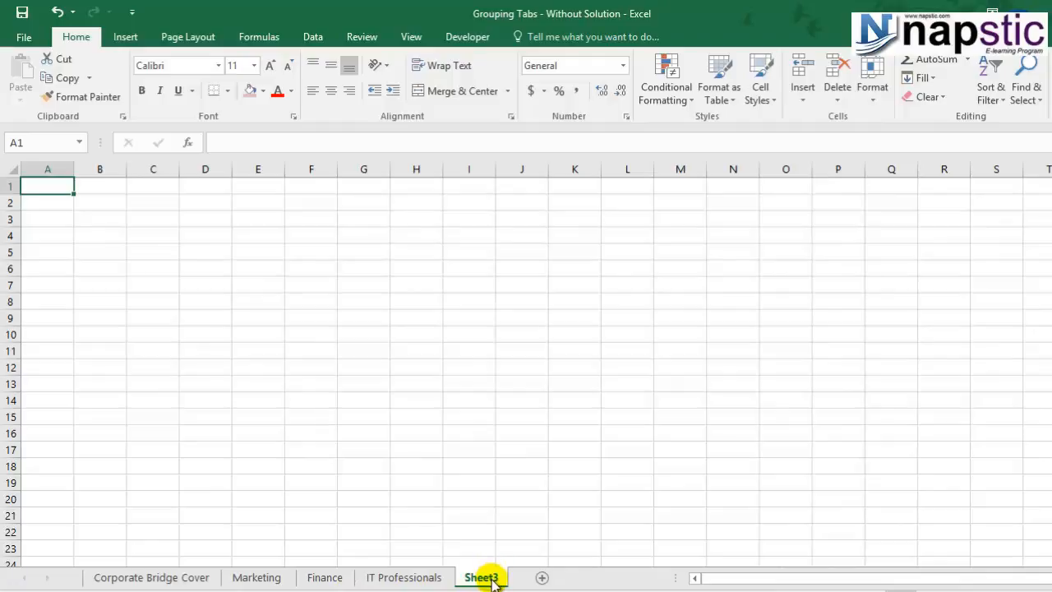
{"action": "left_click", "coordinate": [325, 576]}
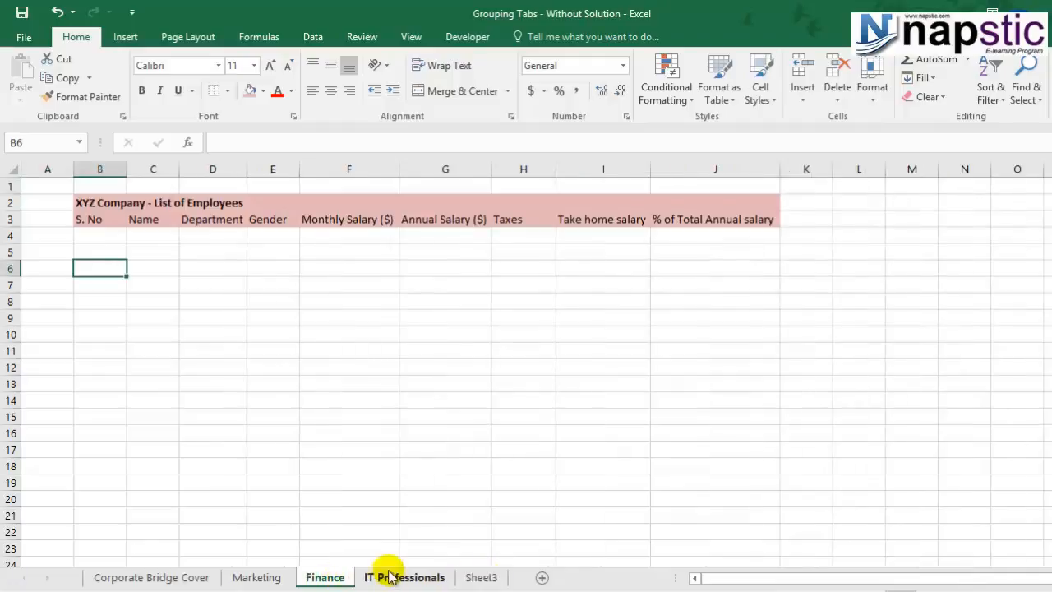
{"action": "left_click", "coordinate": [390, 577]}
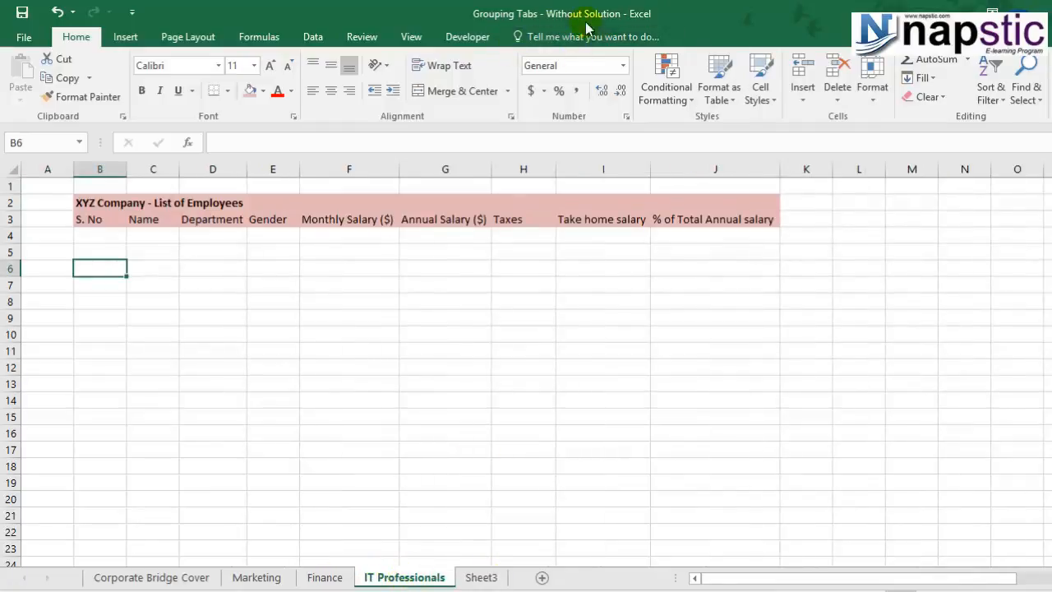
{"action": "left_click", "coordinate": [342, 578], "text": "ctrl"}
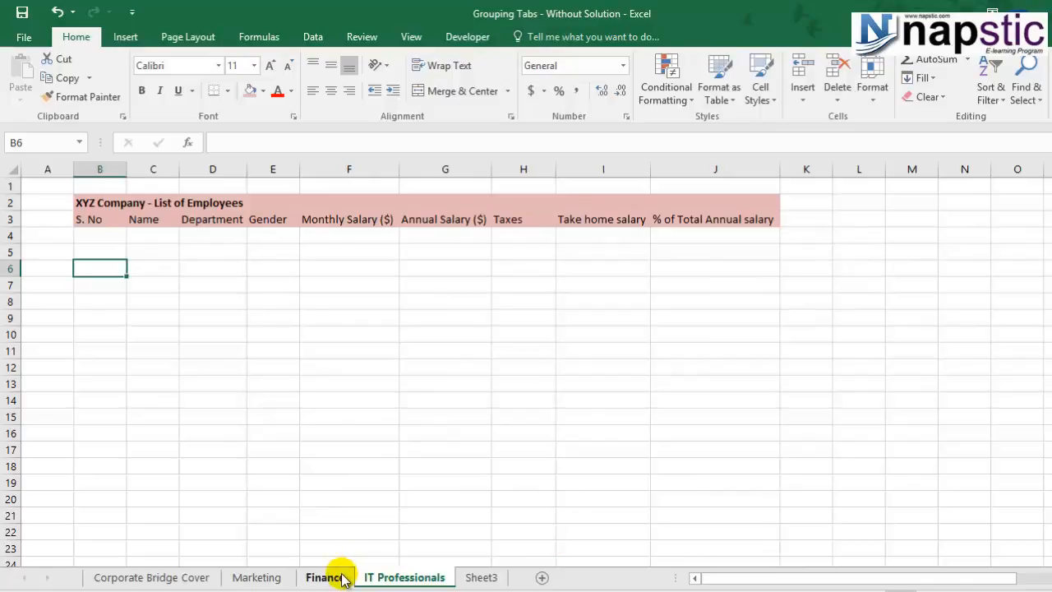
{"action": "left_click", "coordinate": [342, 578]}
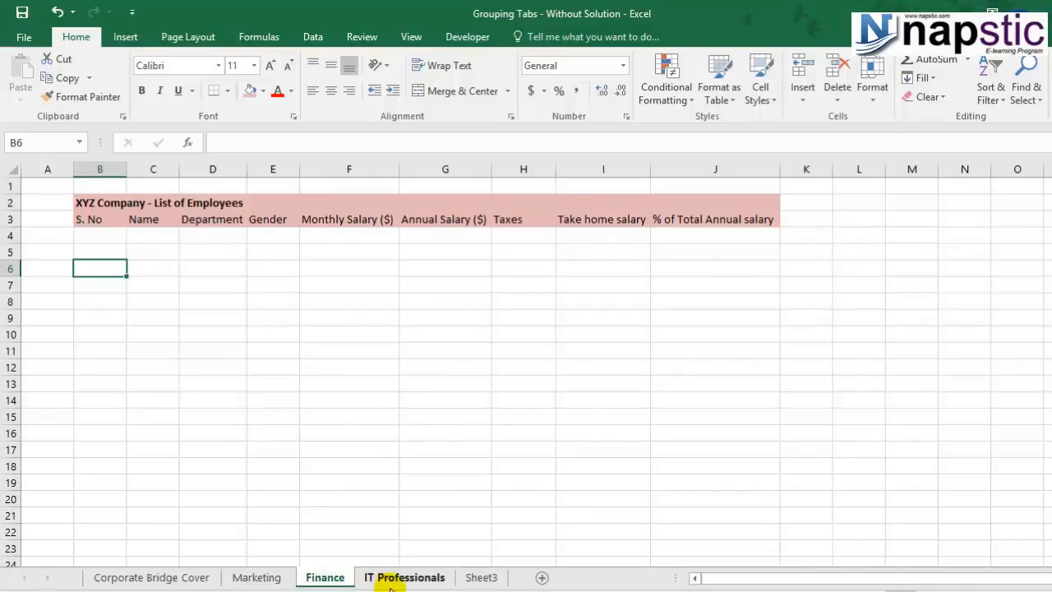
{"action": "left_click", "coordinate": [386, 580]}
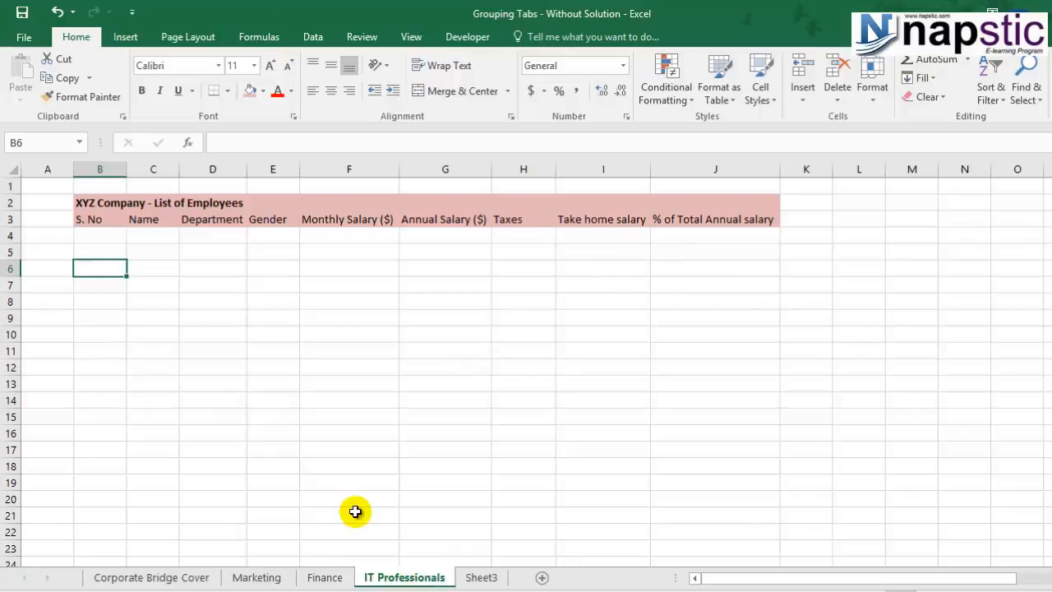
Rename the Sheet3 worksheet as Operations.
{"action": "left_click", "coordinate": [480, 578]}
{"action": "double_click", "coordinate": [481, 578]}
{"action": "type", "text": "Operations"}
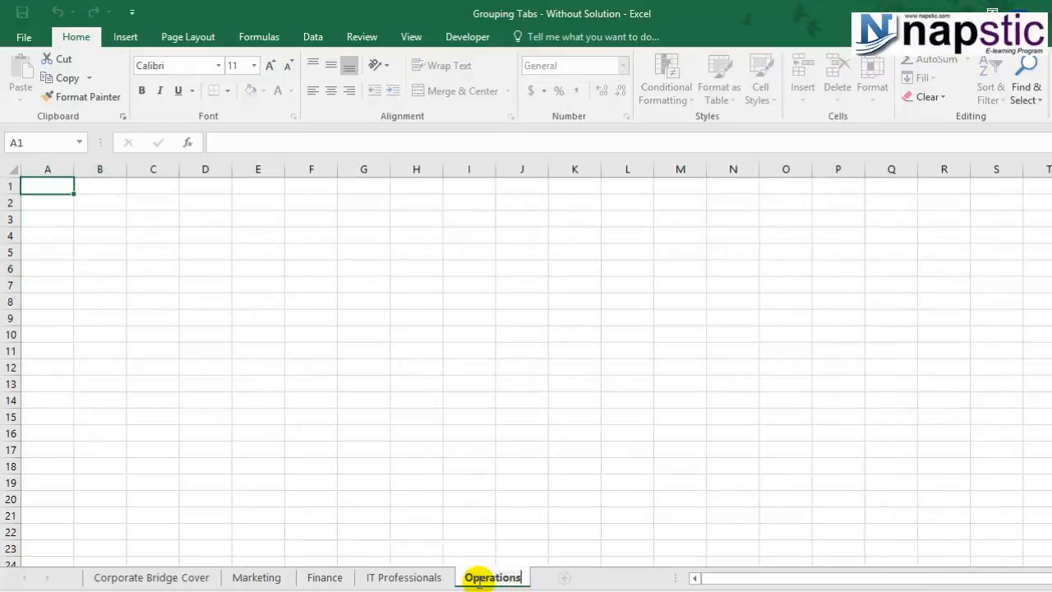
{"action": "left_click", "coordinate": [364, 433]}
Copy title and header rows 2 and 3 from the IT Professionals sheet and paste them at row 2 of the Operations sheet.
{"action": "left_click", "coordinate": [394, 577]}
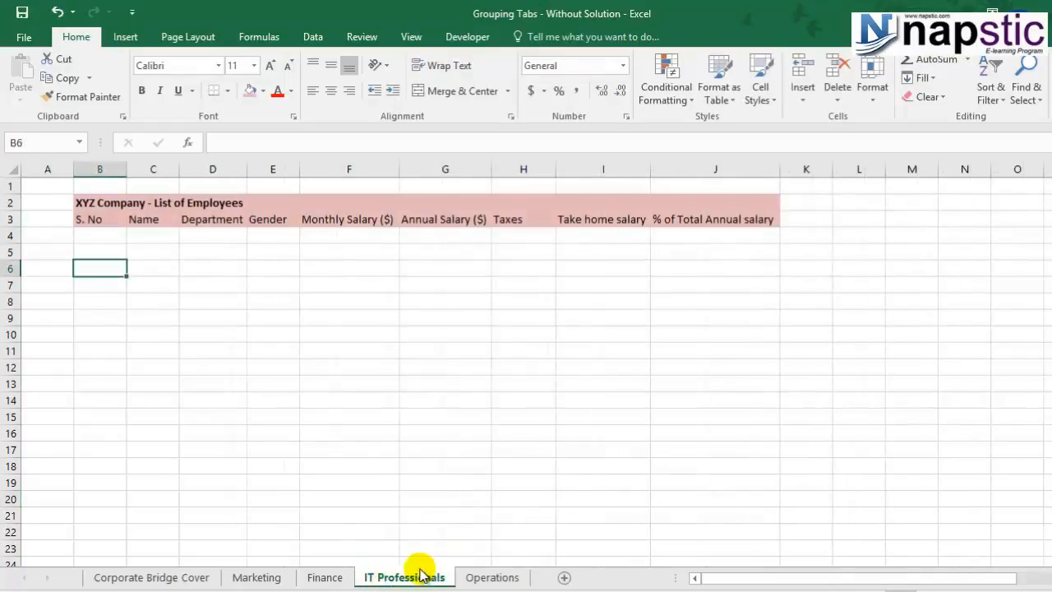
{"action": "left_click_drag", "start_coordinate": [10, 202], "coordinate": [8, 220]}
{"action": "key", "text": "ctrl+Page_Down"}
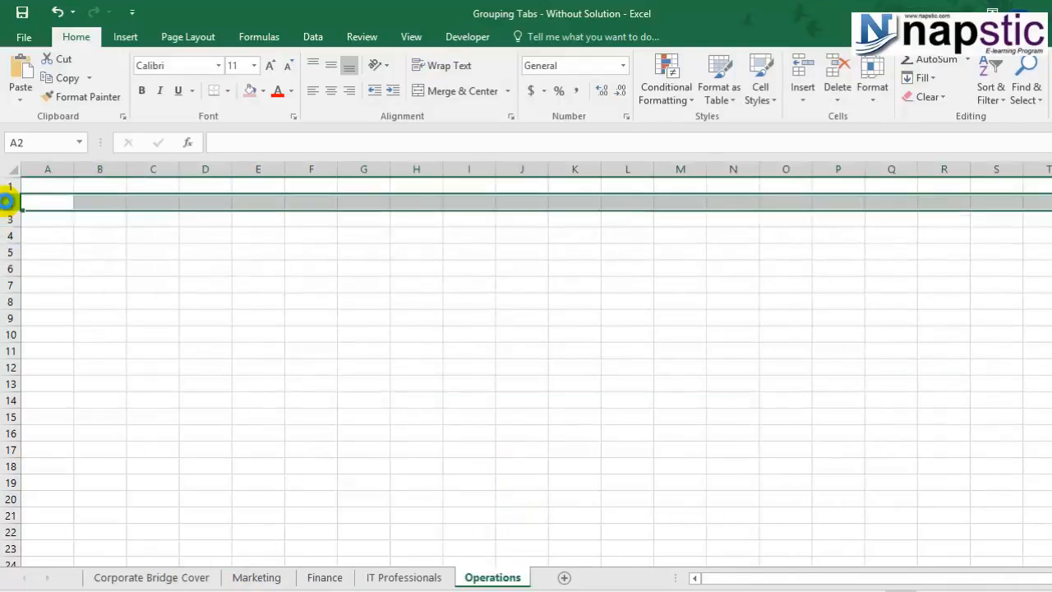
{"action": "type", "text": "XYZ Company - List of Employees S. No\tName\tDepartment\tGender\tMonthly Salary ($)\tAnnual Salary ($)\tTaxes\tTake home salary\t% of Total Annual salary"}
{"action": "left_click", "coordinate": [363, 334]}
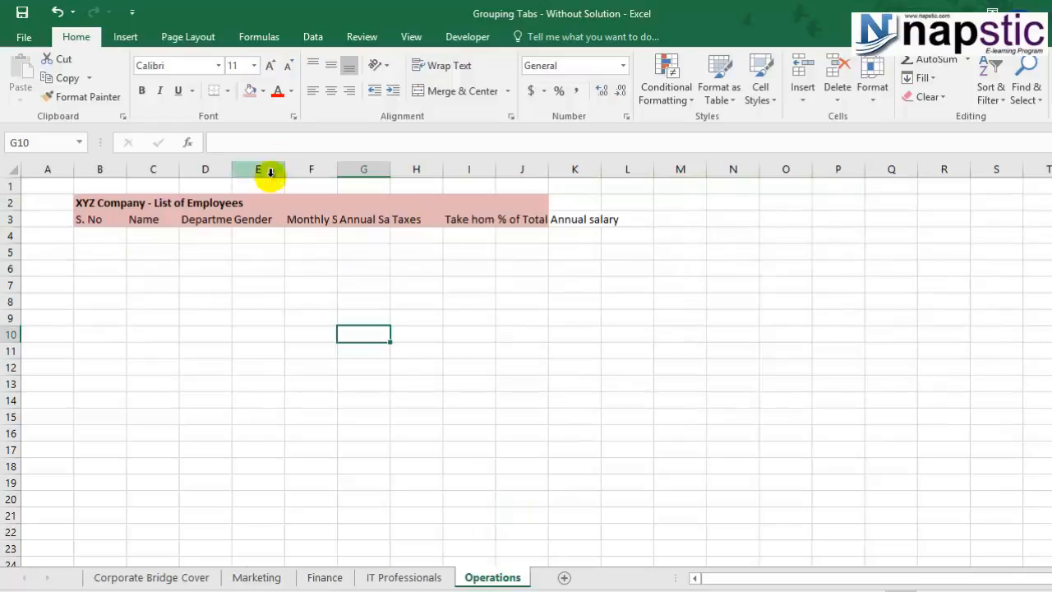
AutoFit columns D, F, G, I and J on the Operations sheet to fit the header text.
{"action": "double_click", "coordinate": [230, 168]}
{"action": "double_click", "coordinate": [352, 168]}
{"action": "double_click", "coordinate": [404, 168]}
{"action": "double_click", "coordinate": [510, 169]}
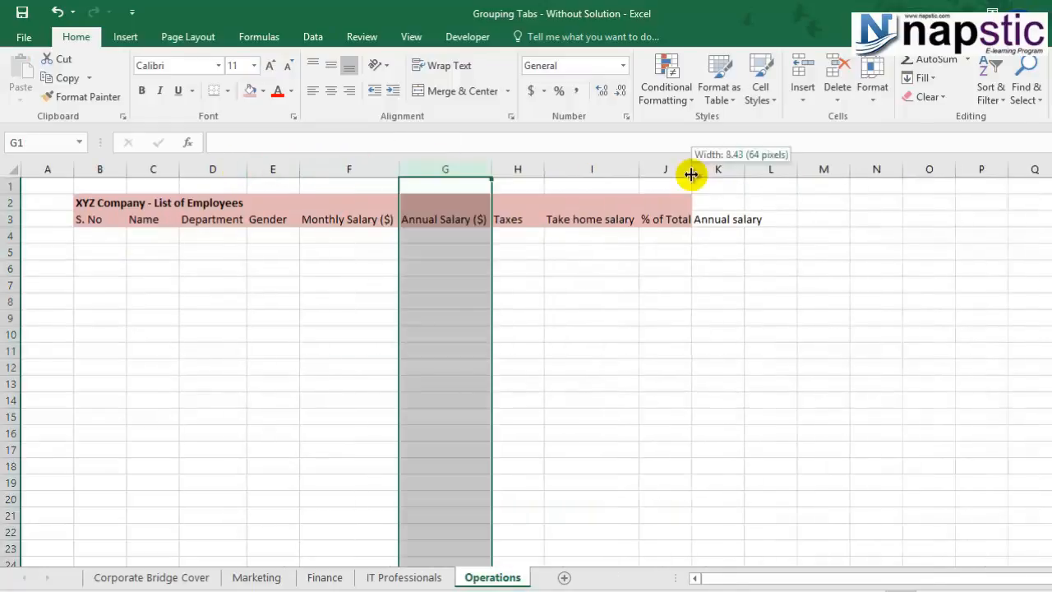
{"action": "double_click", "coordinate": [563, 168]}
{"action": "left_click", "coordinate": [134, 246]}
{"action": "left_click", "coordinate": [88, 219]}
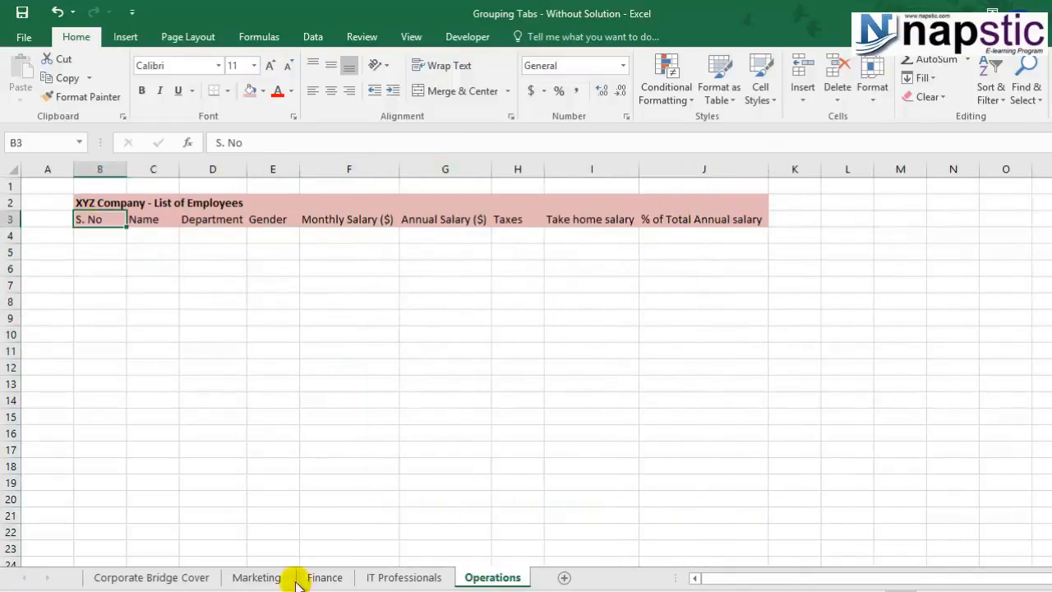
Look through the Marketing, Finance, IT Professionals and Operations sheets and examine the available Fill options.
{"action": "left_click", "coordinate": [261, 577]}
{"action": "left_click", "coordinate": [344, 577]}
{"action": "left_click", "coordinate": [404, 578]}
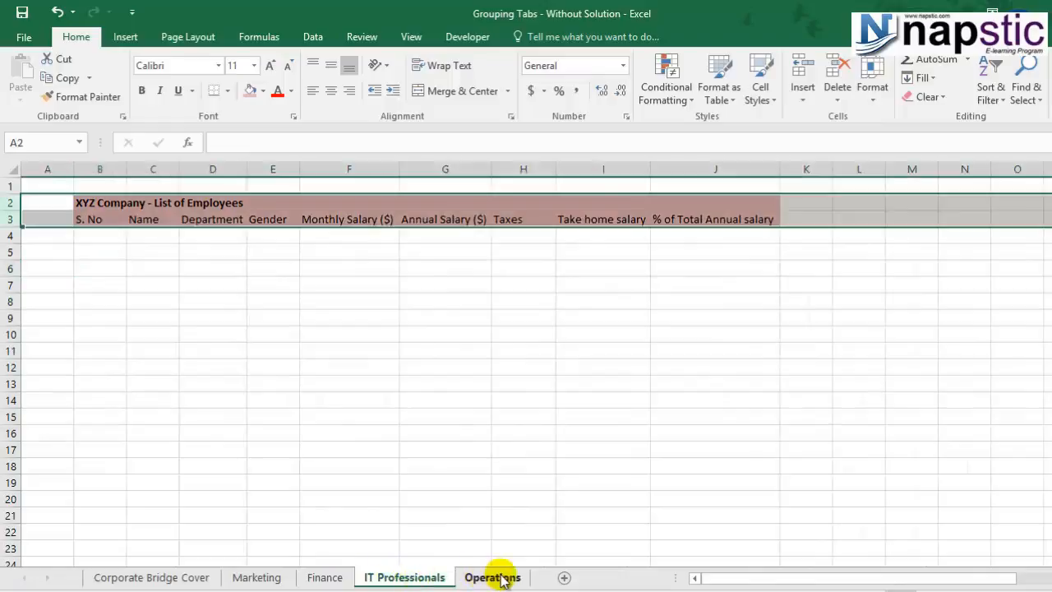
{"action": "left_click", "coordinate": [491, 577]}
{"action": "left_click", "coordinate": [325, 576], "text": "ctrl"}
{"action": "left_click", "coordinate": [265, 575], "text": "ctrl"}
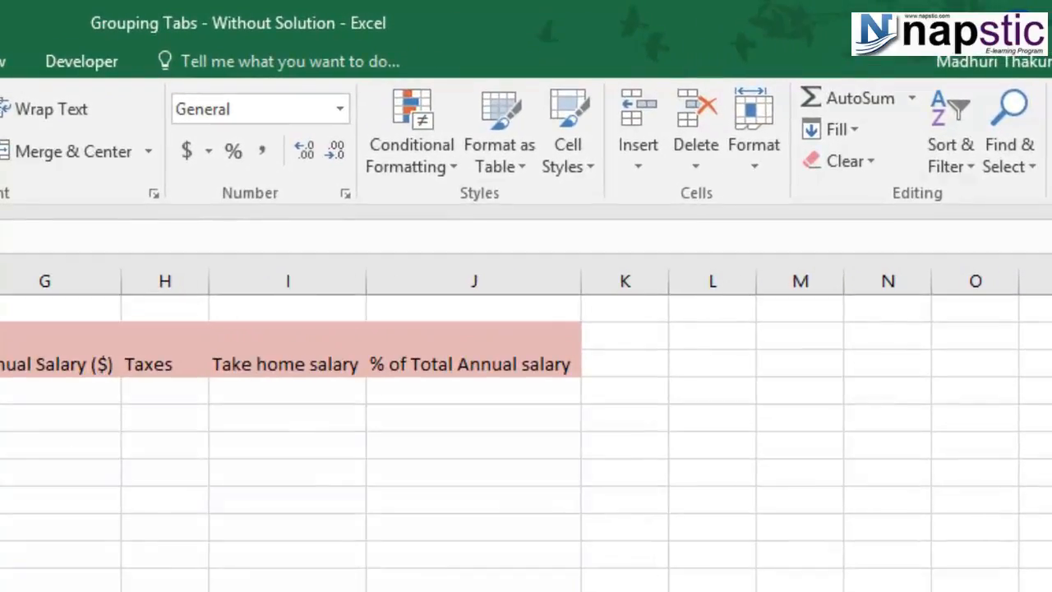
{"action": "left_click", "coordinate": [835, 129]}
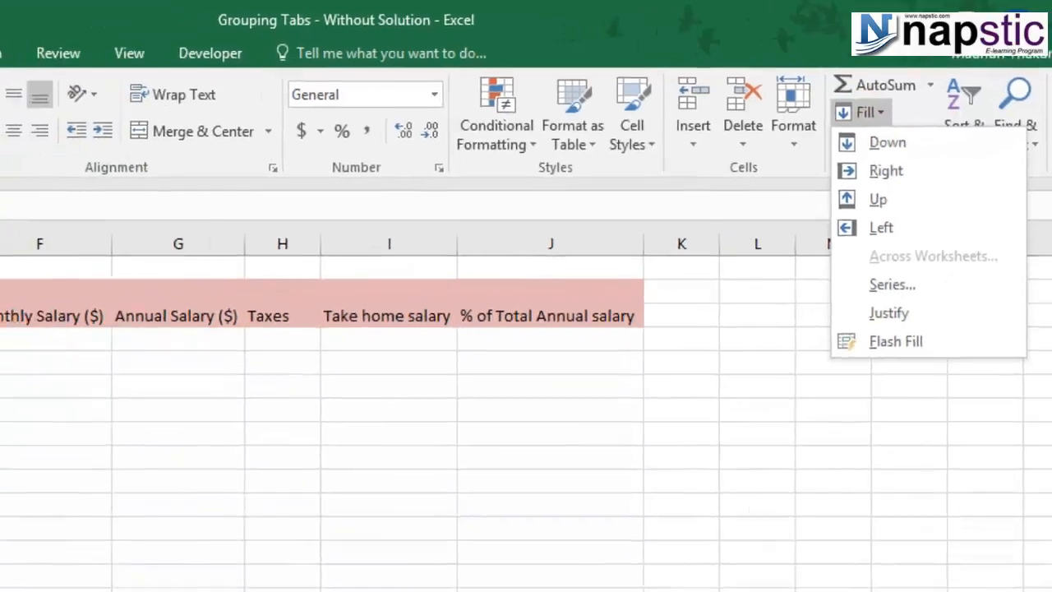
{"action": "left_click", "coordinate": [0, 591]}
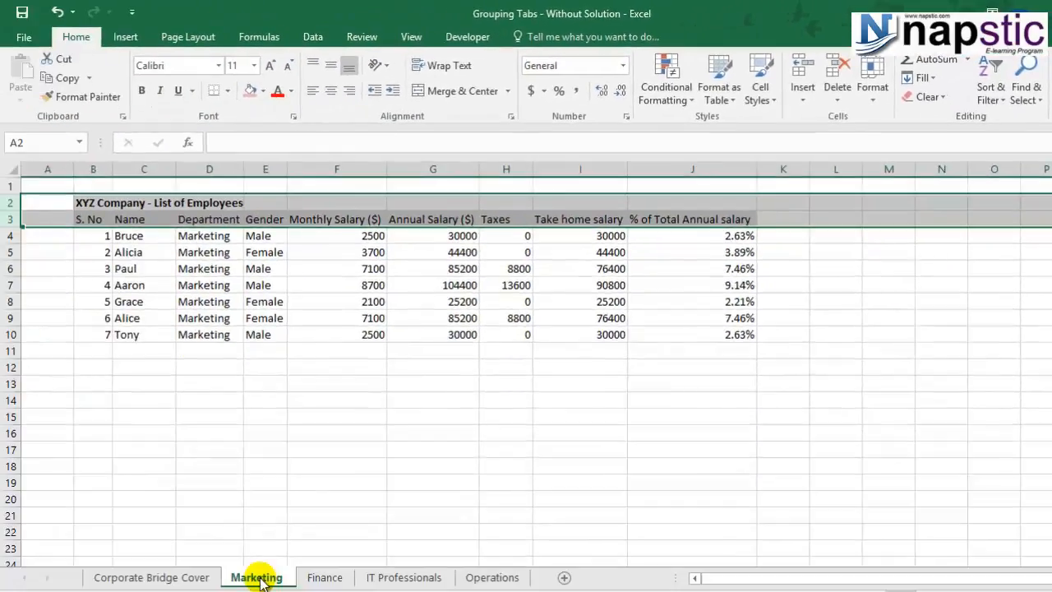
Group the Finance, IT Professionals and Operations sheets with the Marketing sheet.
{"action": "left_click", "coordinate": [324, 576], "text": "ctrl"}
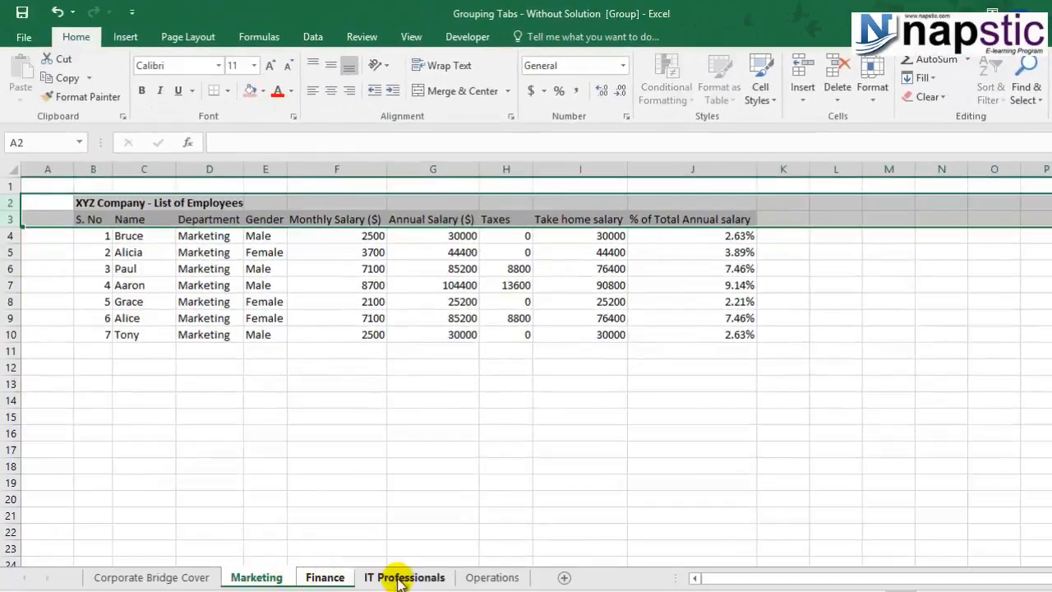
{"action": "left_click", "coordinate": [403, 577], "text": "ctrl"}
{"action": "left_click", "coordinate": [492, 577], "text": "ctrl"}
Examine the All, Contents and Formats choices for filling rows 2 and 3 across the grouped worksheets.
{"action": "left_click", "coordinate": [921, 78]}
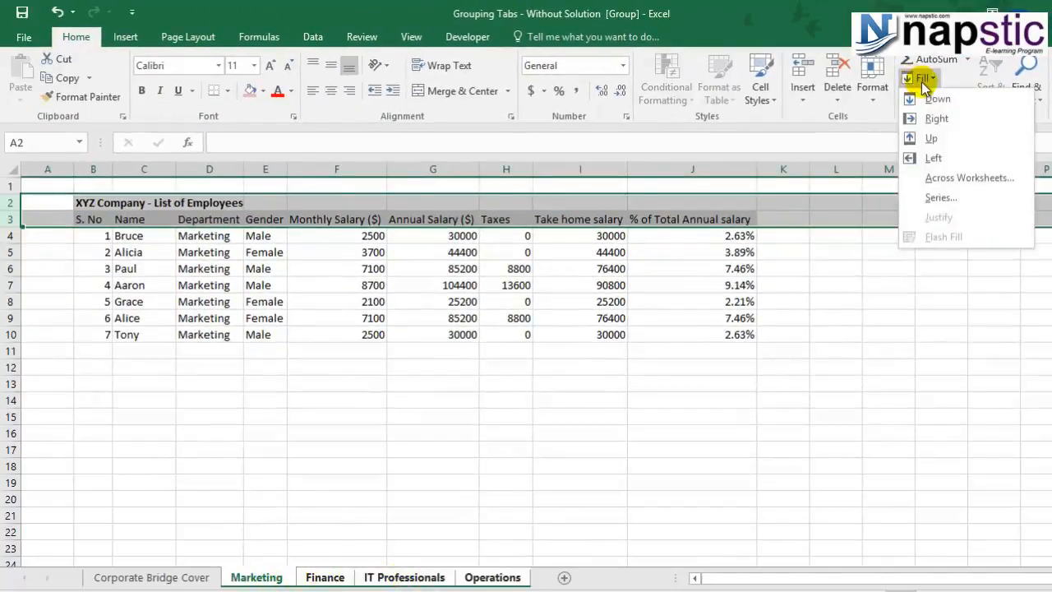
{"action": "left_click", "coordinate": [945, 177]}
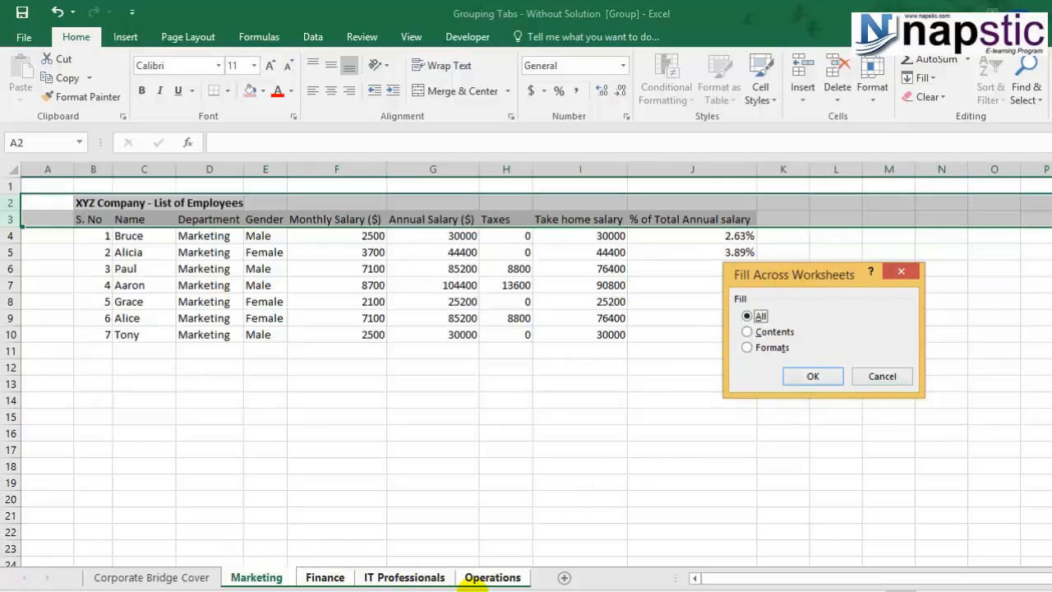
{"action": "left_click", "coordinate": [899, 271]}
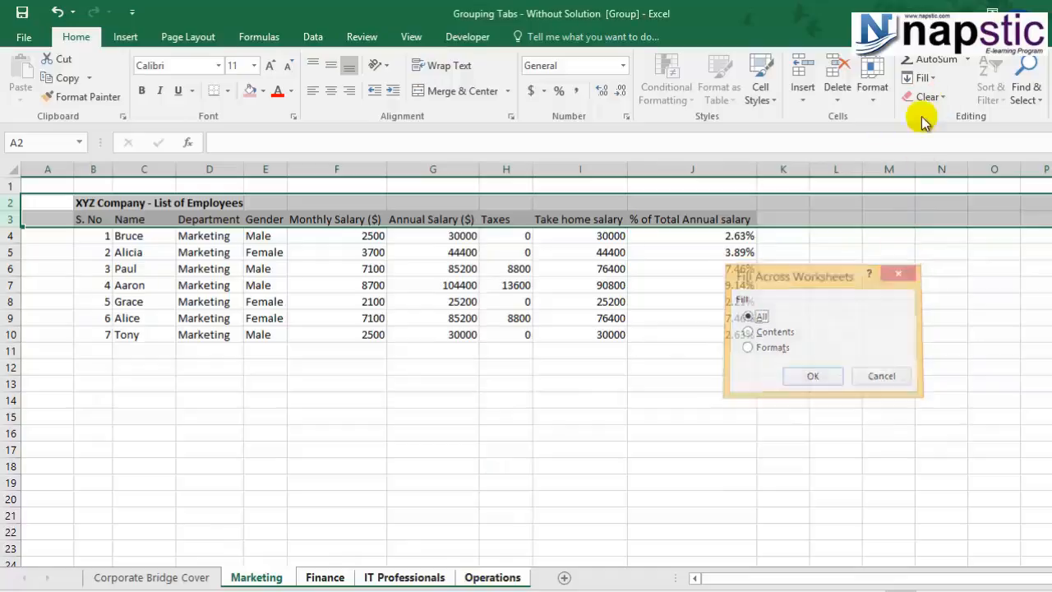
{"action": "left_click", "coordinate": [922, 78]}
{"action": "left_click", "coordinate": [934, 176]}
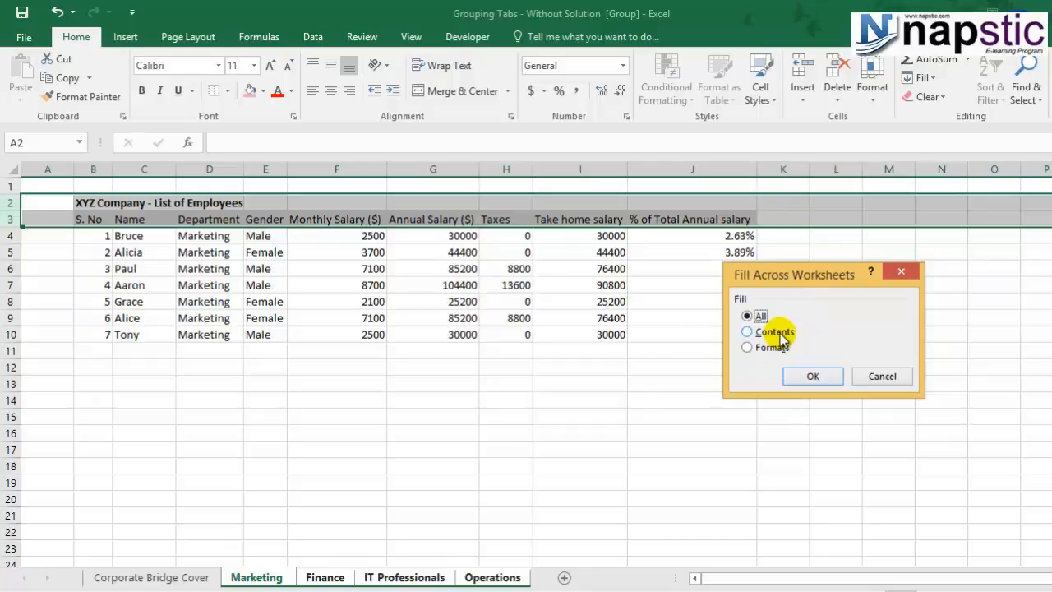
{"action": "left_click", "coordinate": [901, 272]}
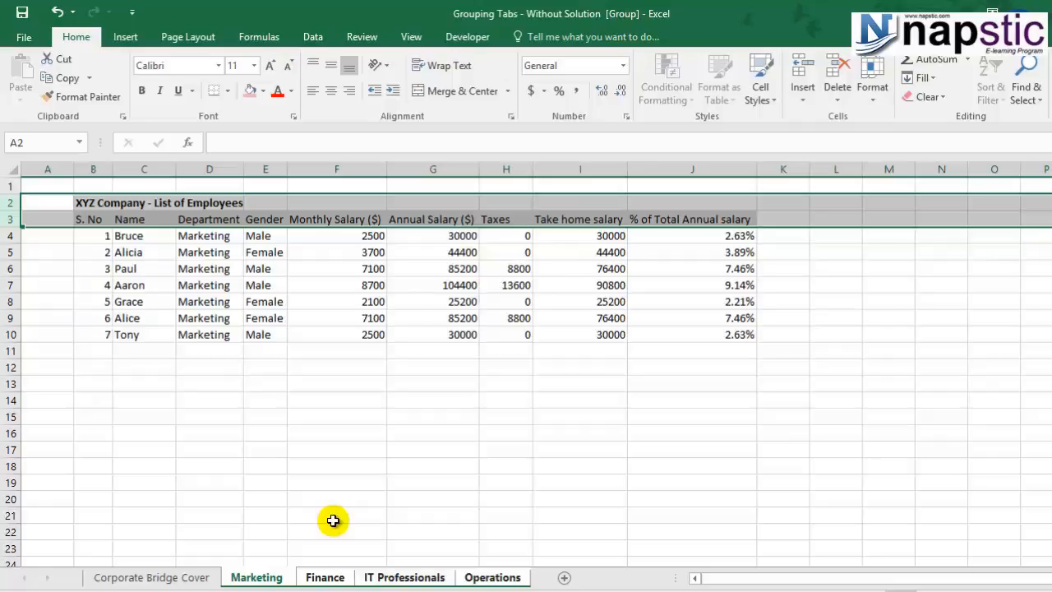
Add the header Employee Grade in K3 across the grouped sheets, AutoFit column K, and check each sheet.
{"action": "left_click", "coordinate": [768, 220]}
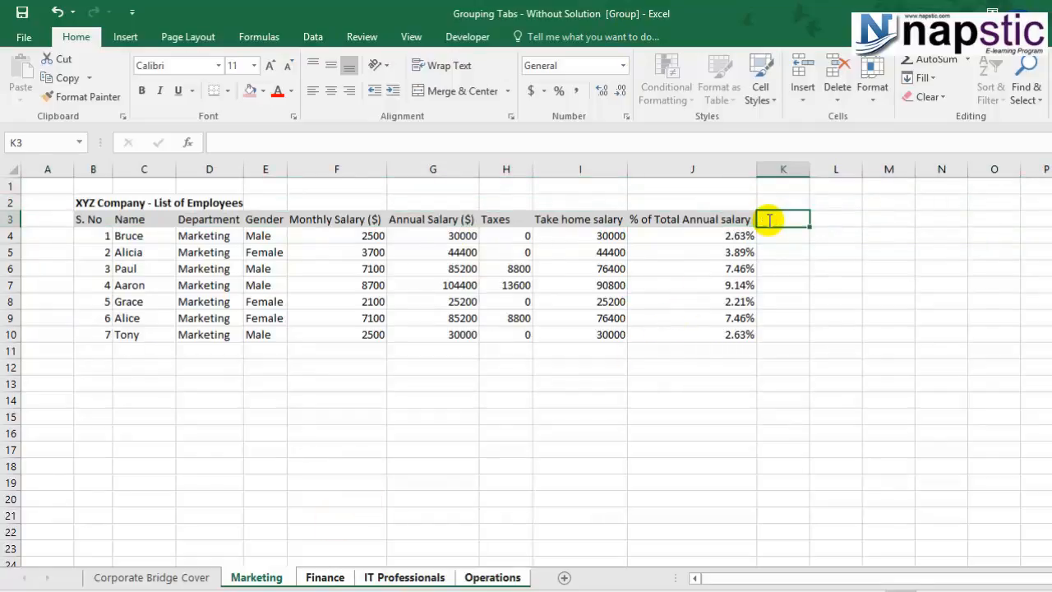
{"action": "type", "text": "Employee Grade"}
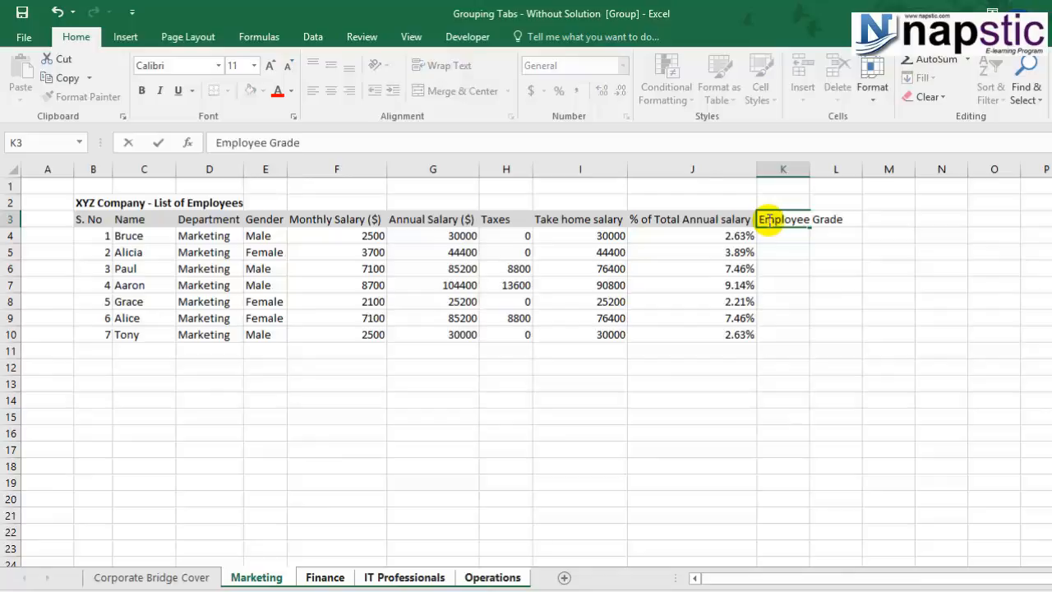
{"action": "left_click", "coordinate": [803, 169]}
{"action": "double_click", "coordinate": [809, 169]}
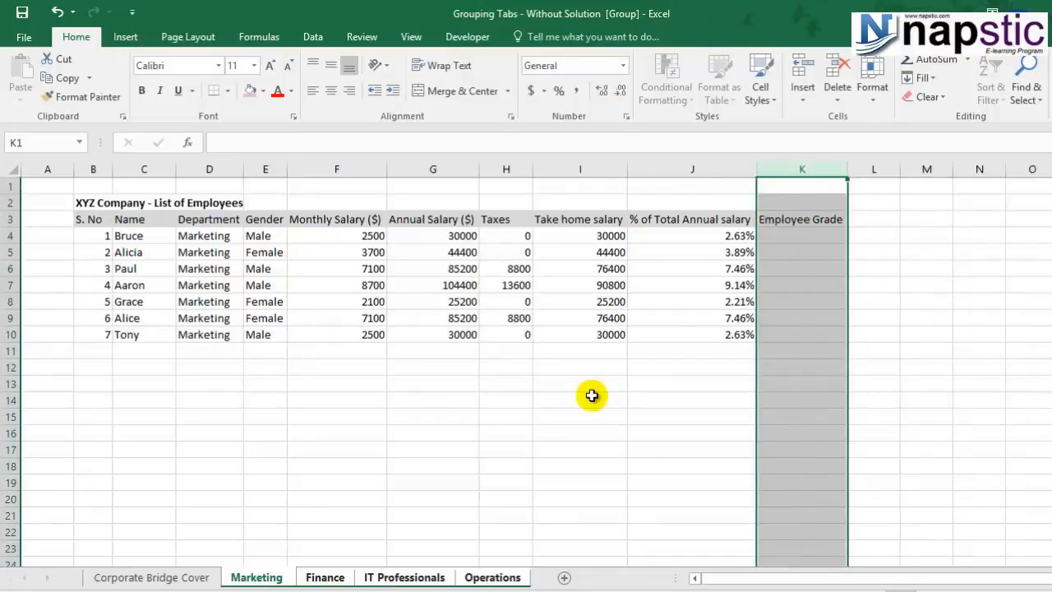
{"action": "left_click_drag", "start_coordinate": [806, 296], "coordinate": [790, 222]}
{"action": "left_click", "coordinate": [790, 222]}
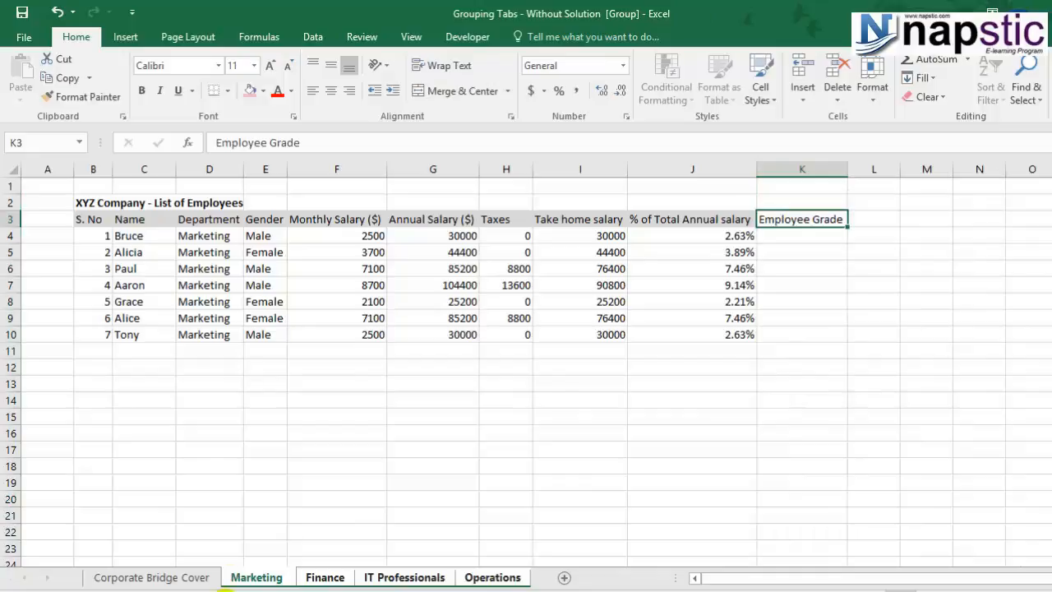
{"action": "left_click", "coordinate": [322, 576]}
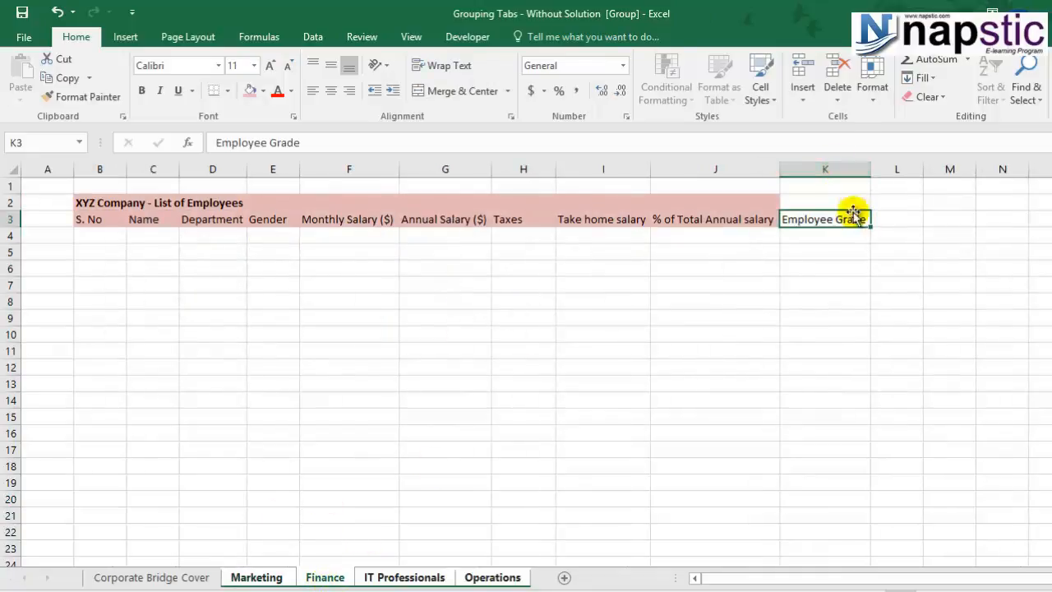
{"action": "left_click", "coordinate": [371, 578]}
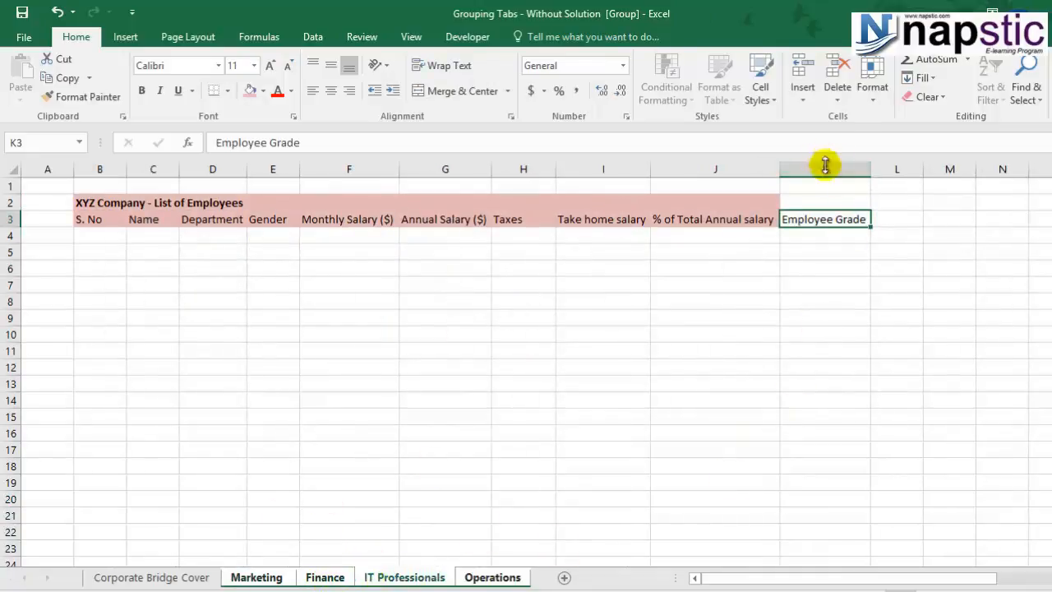
{"action": "left_click", "coordinate": [519, 576]}
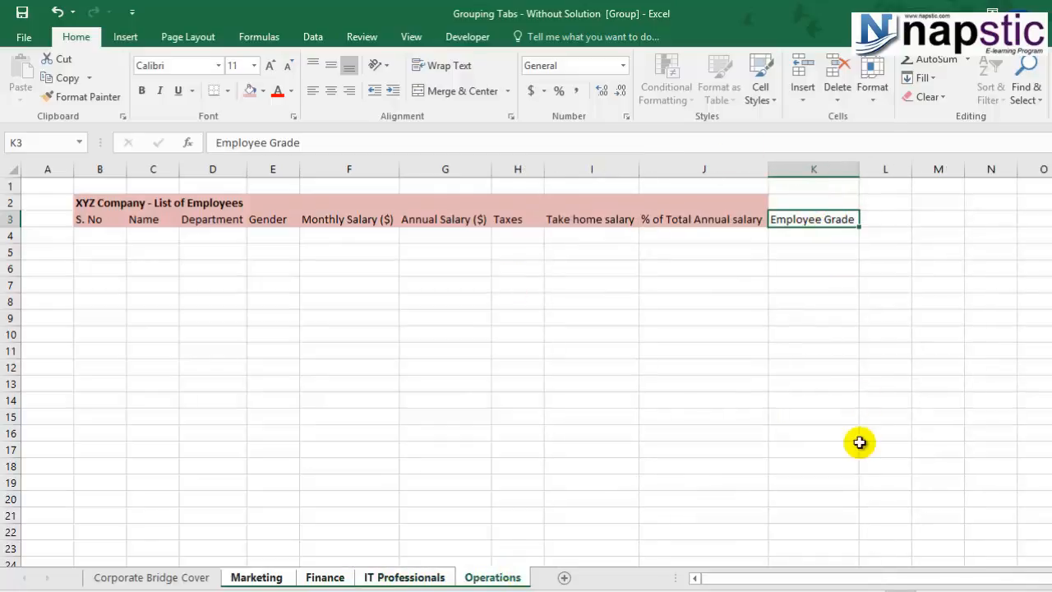
{"action": "left_click", "coordinate": [257, 576]}
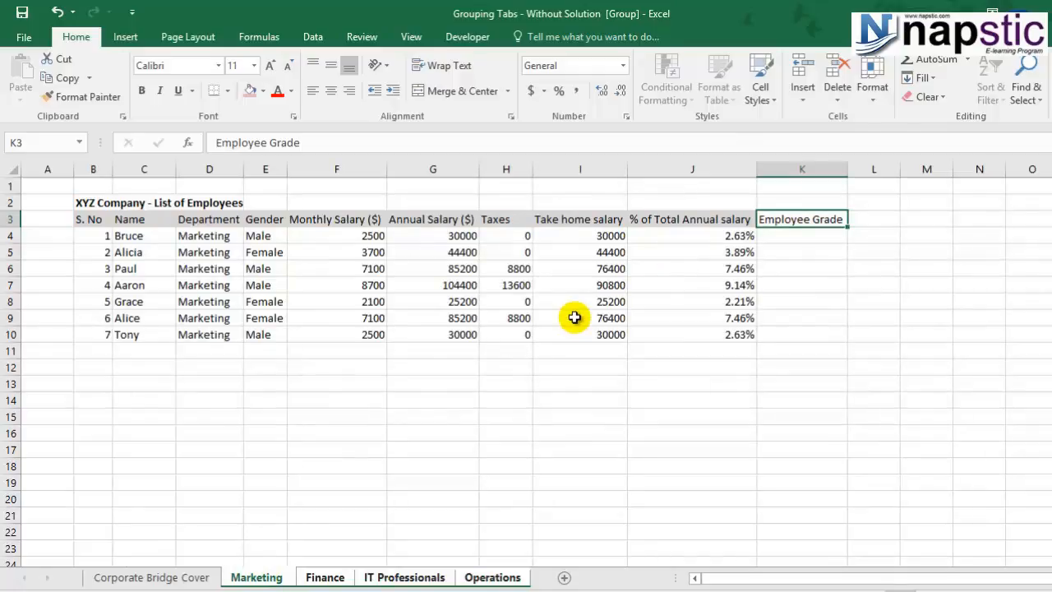
Delete the Taxes column from all grouped sheets and check the Finance, IT Professionals and Operations sheets.
{"action": "left_click", "coordinate": [506, 169]}
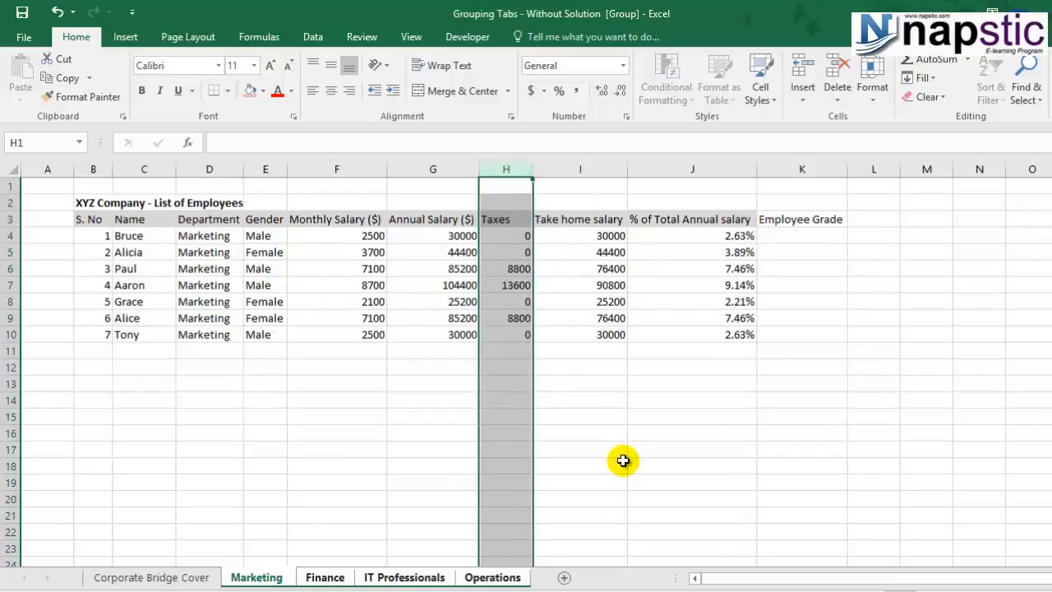
{"action": "right_click", "coordinate": [511, 216]}
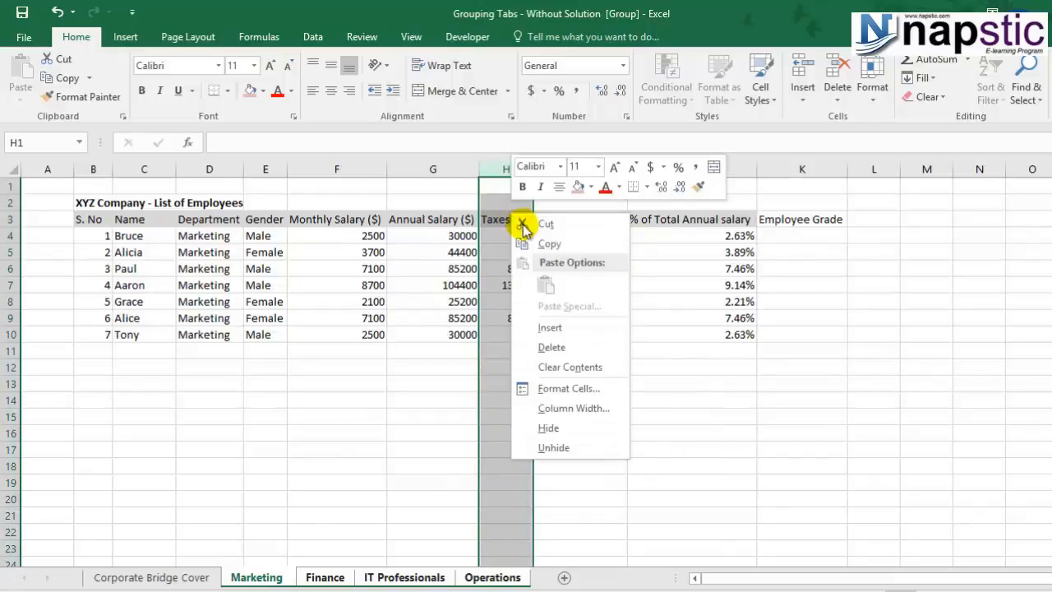
{"action": "left_click", "coordinate": [550, 346]}
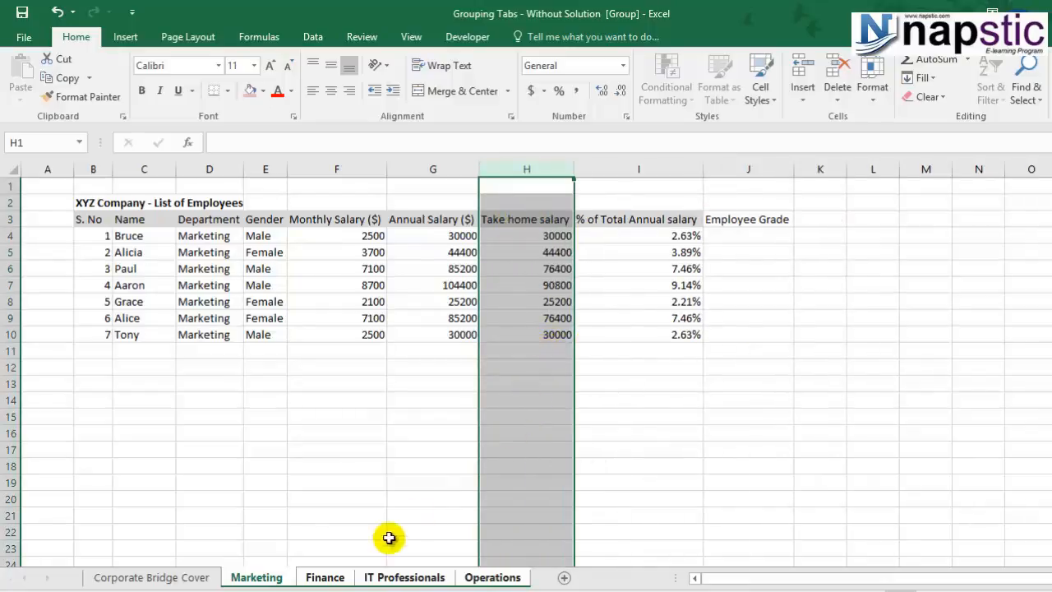
{"action": "left_click", "coordinate": [323, 578]}
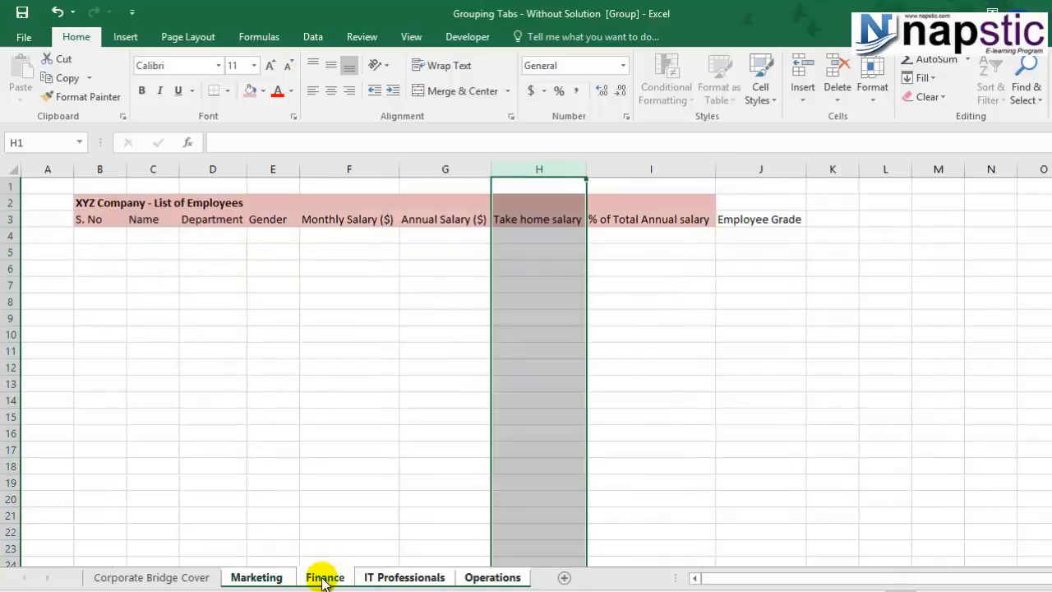
{"action": "left_click", "coordinate": [390, 578]}
{"action": "left_click", "coordinate": [483, 577]}
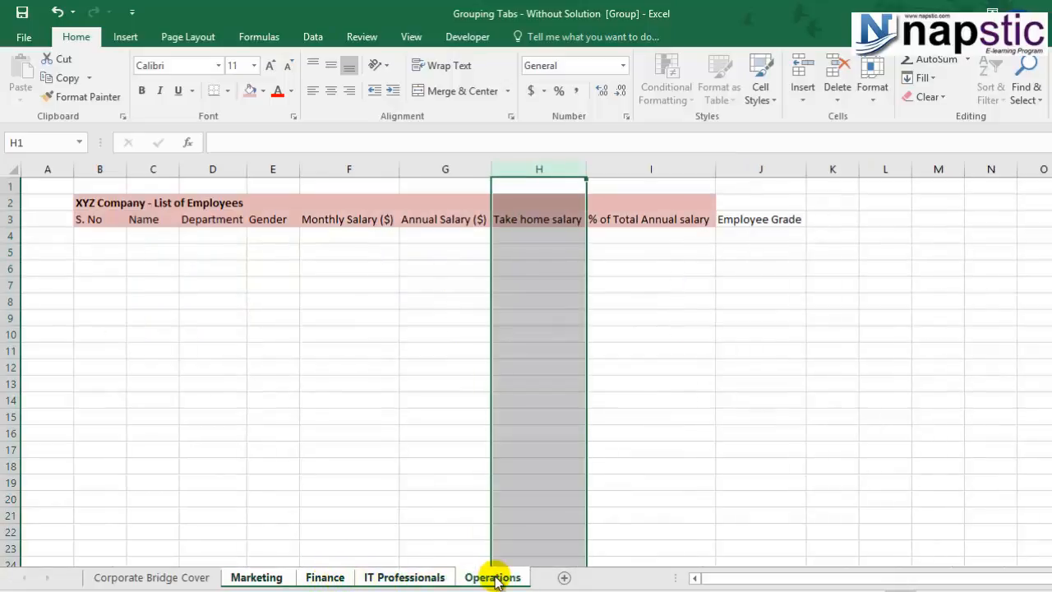
{"action": "left_click", "coordinate": [312, 577]}
{"action": "left_click", "coordinate": [266, 578]}
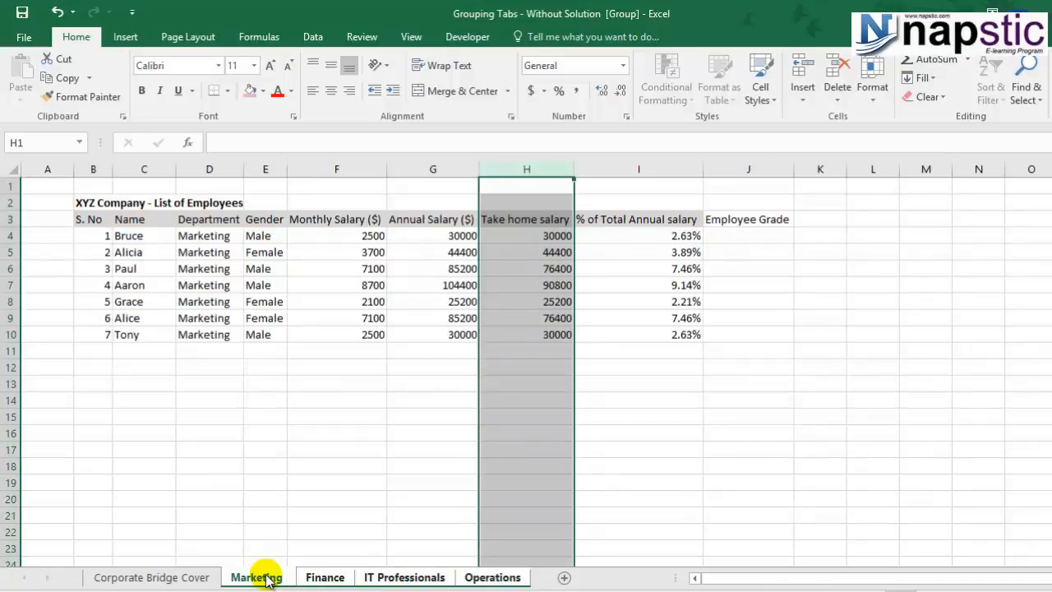